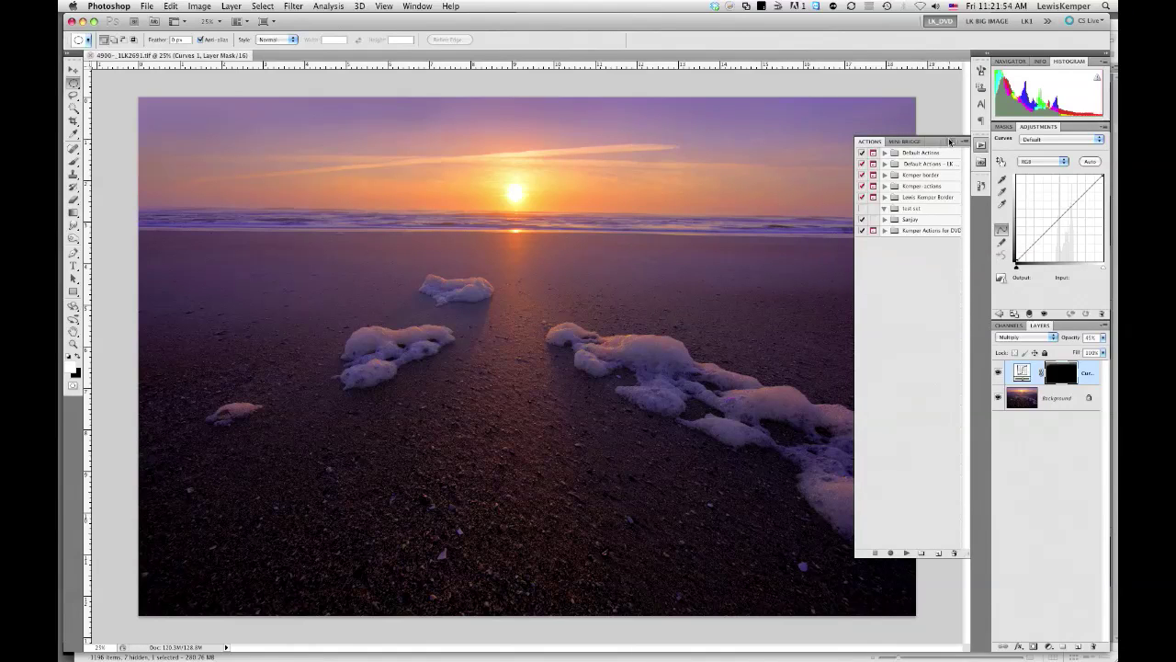
# - Close the floating Actions panel so the beach sunset photo is fully visible
pyautogui.click(951, 141)
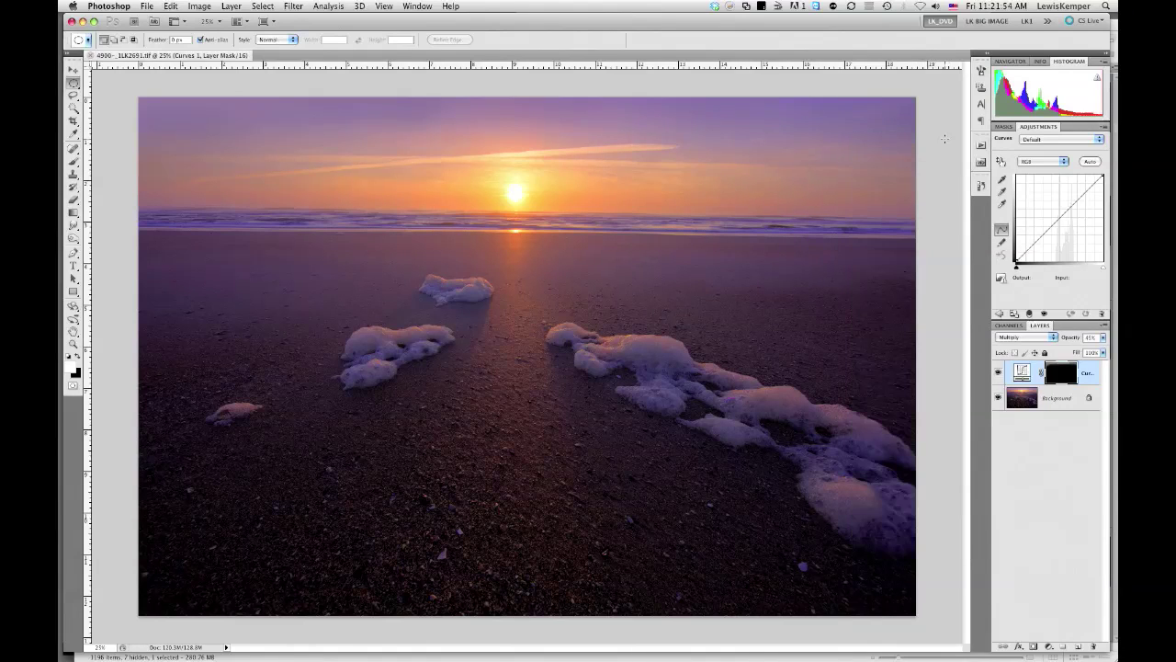
# - Flatten the image and resize it from 5616 to 800 pixels wide
pyautogui.click(229, 7)
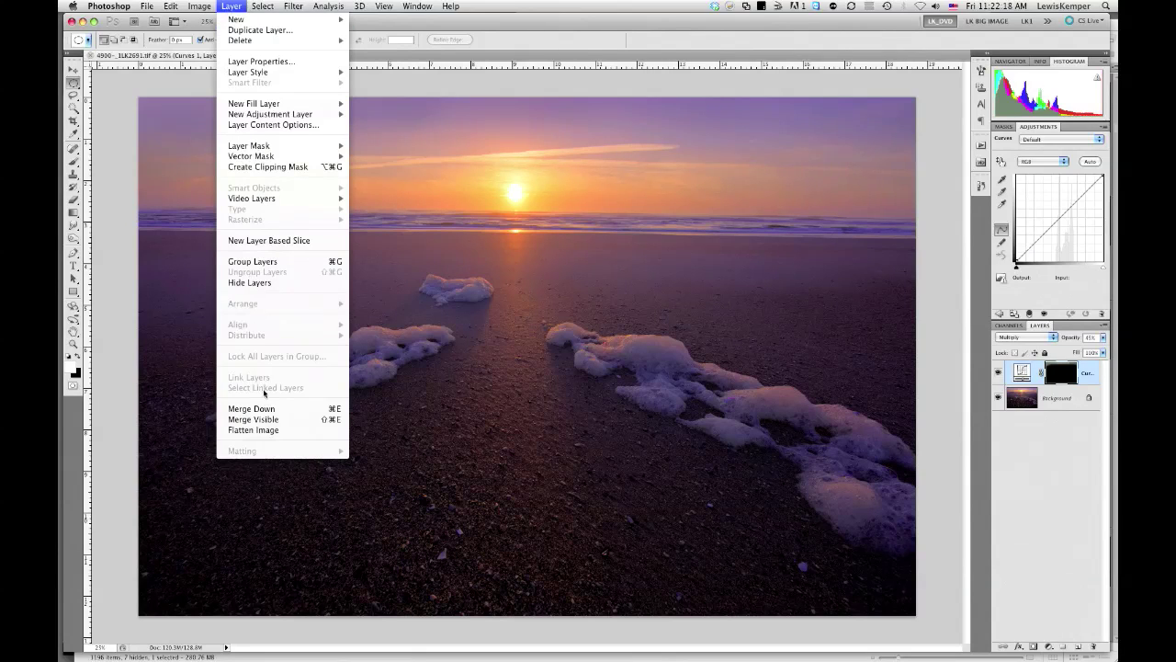
pyautogui.click(253, 430)
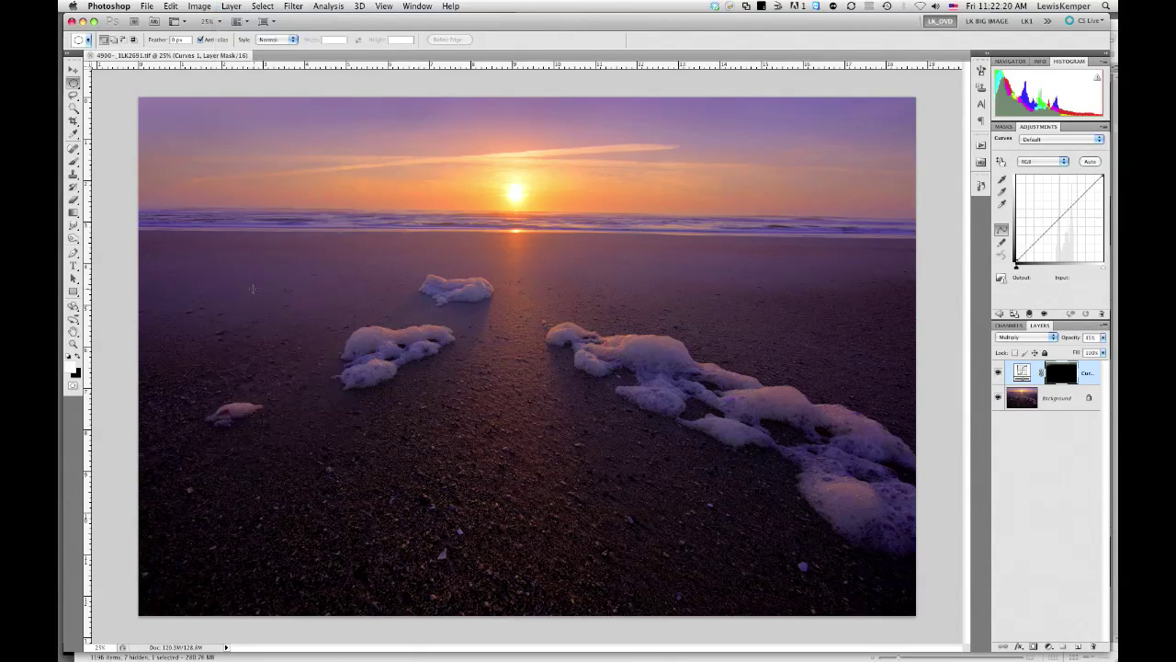
pyautogui.click(199, 7)
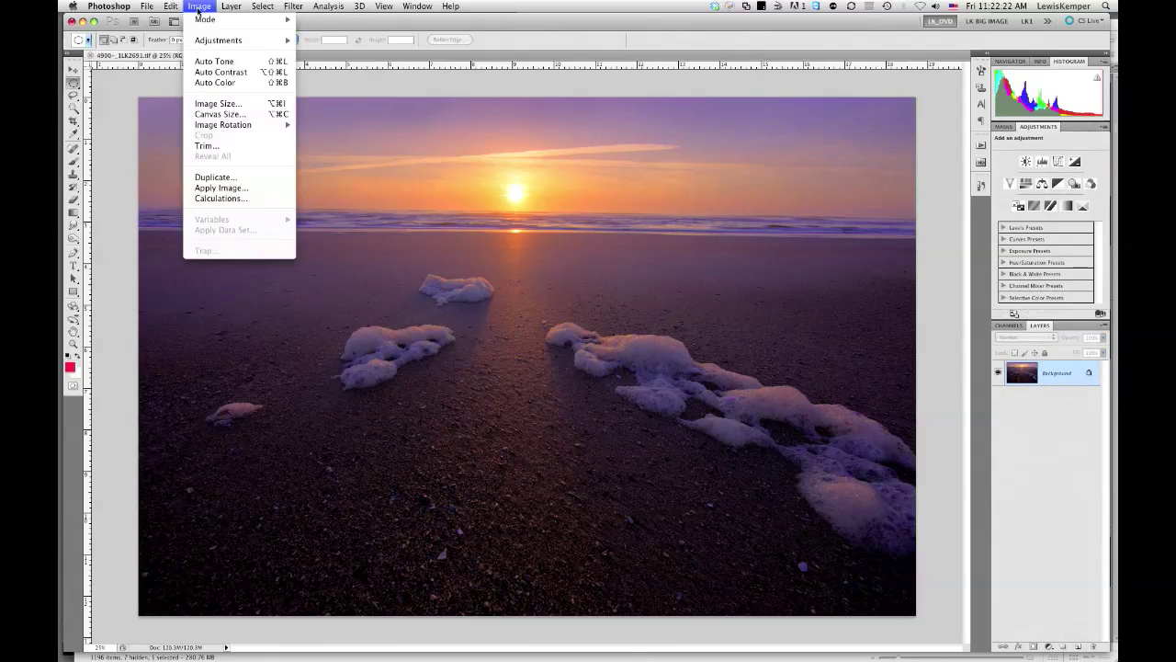
pyautogui.click(204, 104)
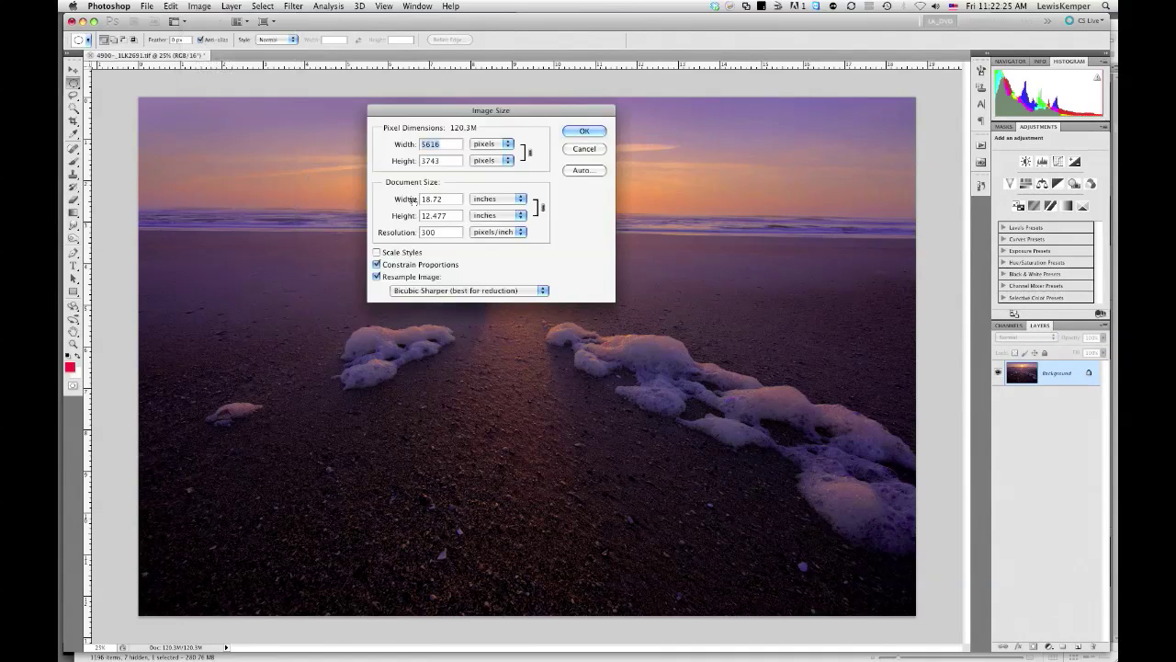
pyautogui.click(443, 145)
pyautogui.doubleClick(442, 144)
pyautogui.write('800')
pyautogui.click(596, 132)
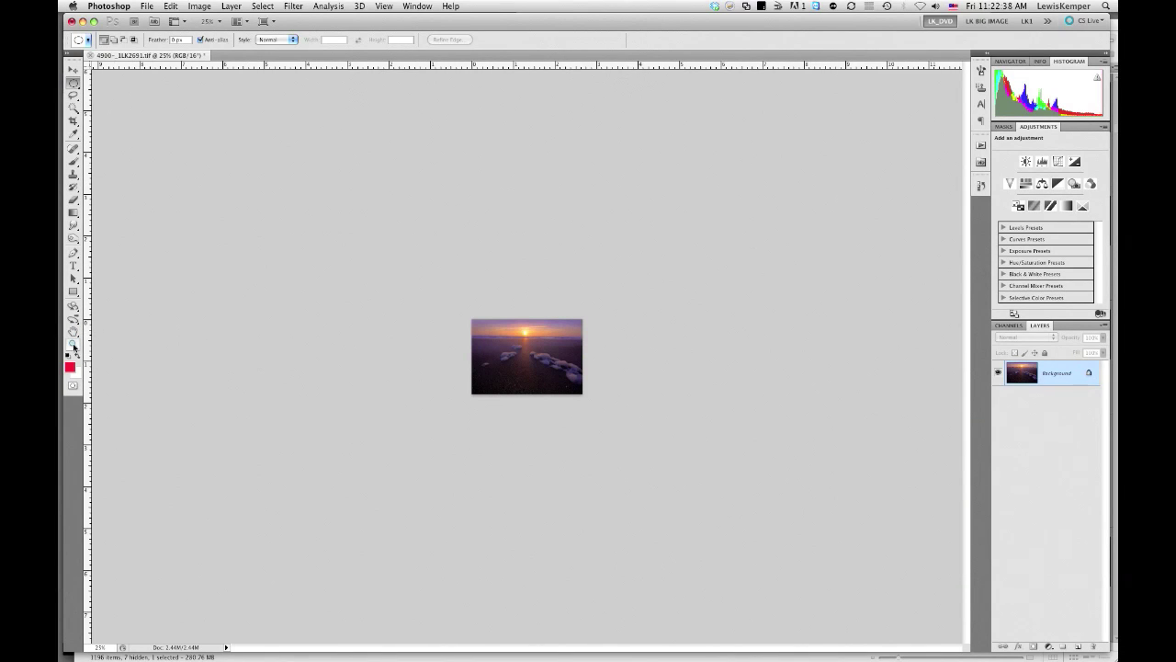
# - View the photo at 100% and convert it to the sRGB IEC61966-2.1 profile
pyautogui.doubleClick(73, 345)
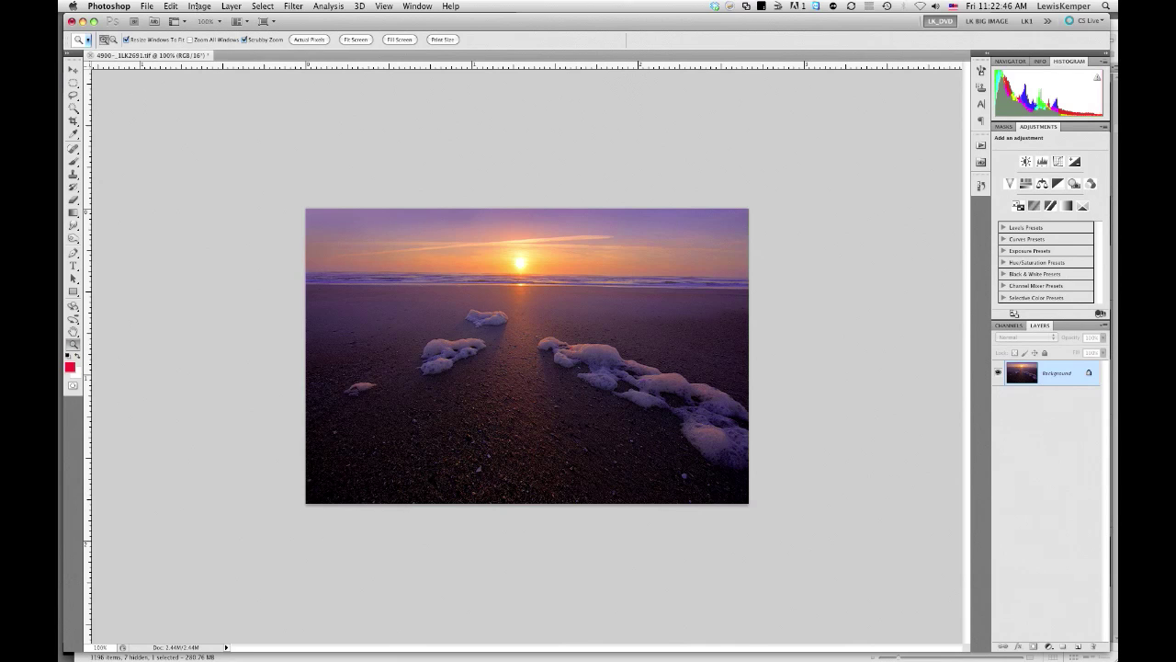
pyautogui.click(174, 7)
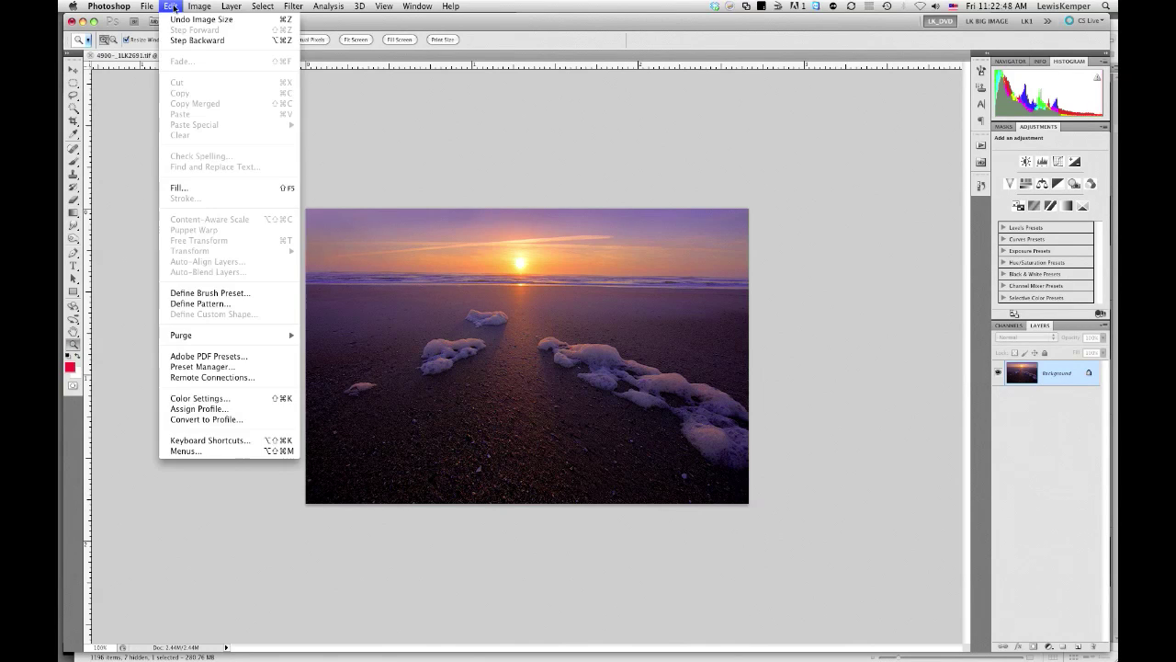
pyautogui.click(214, 423)
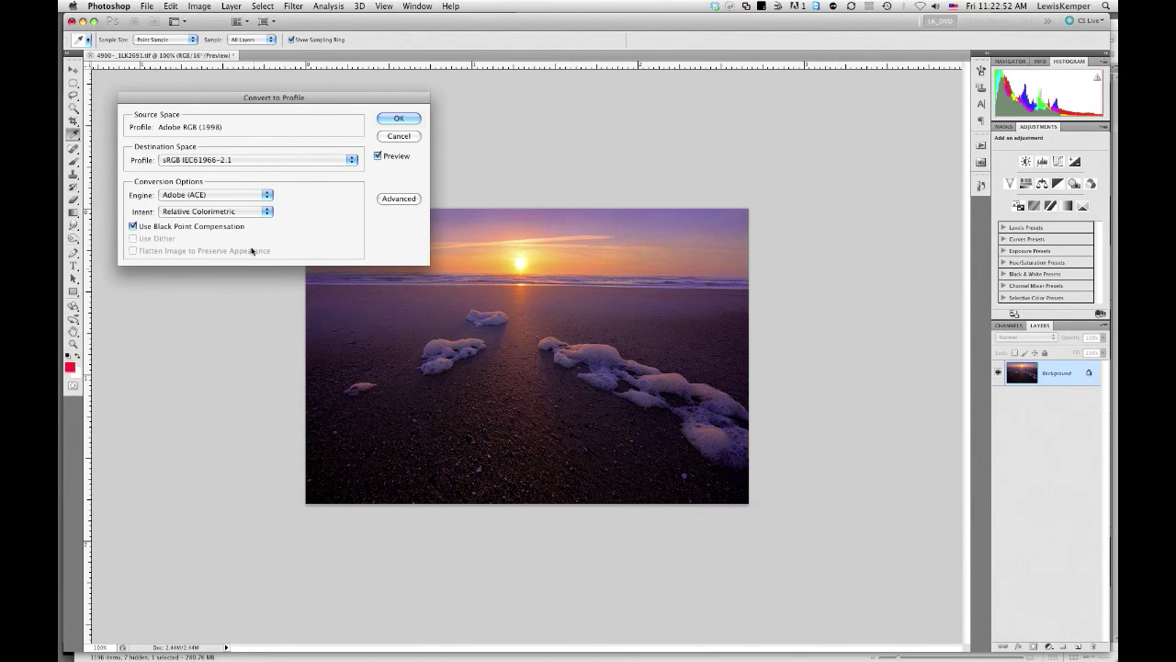
pyautogui.click(391, 118)
pyautogui.press('z')
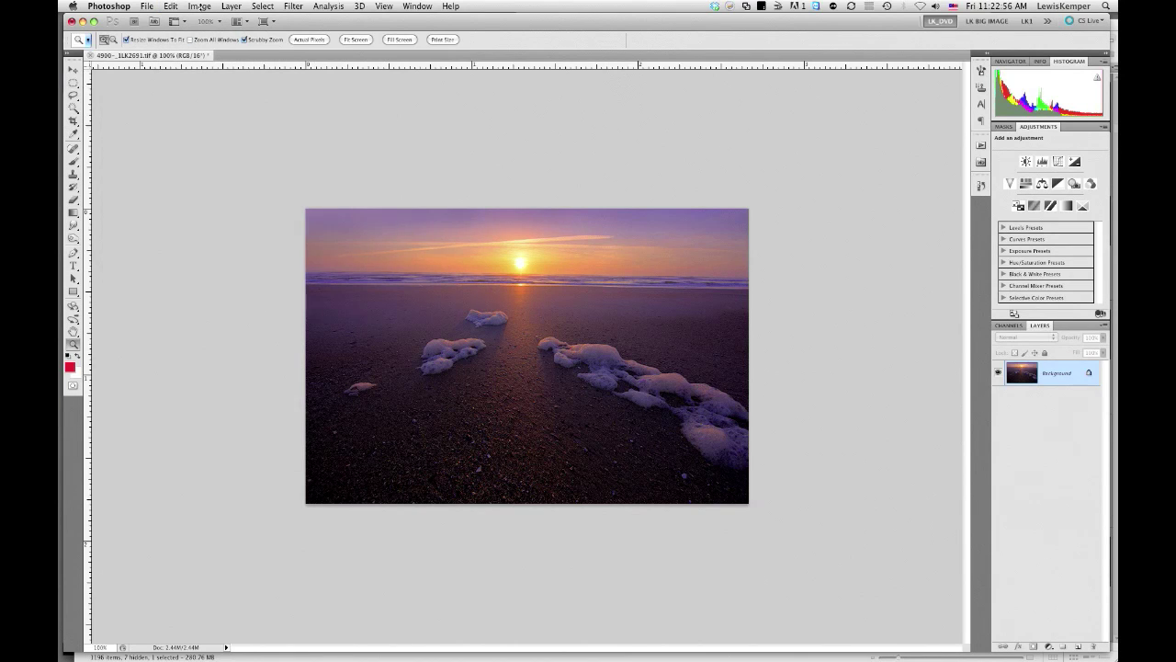
# - Change the image mode to 8 Bits/Channel
pyautogui.click(199, 6)
pyautogui.moveTo(210, 20)
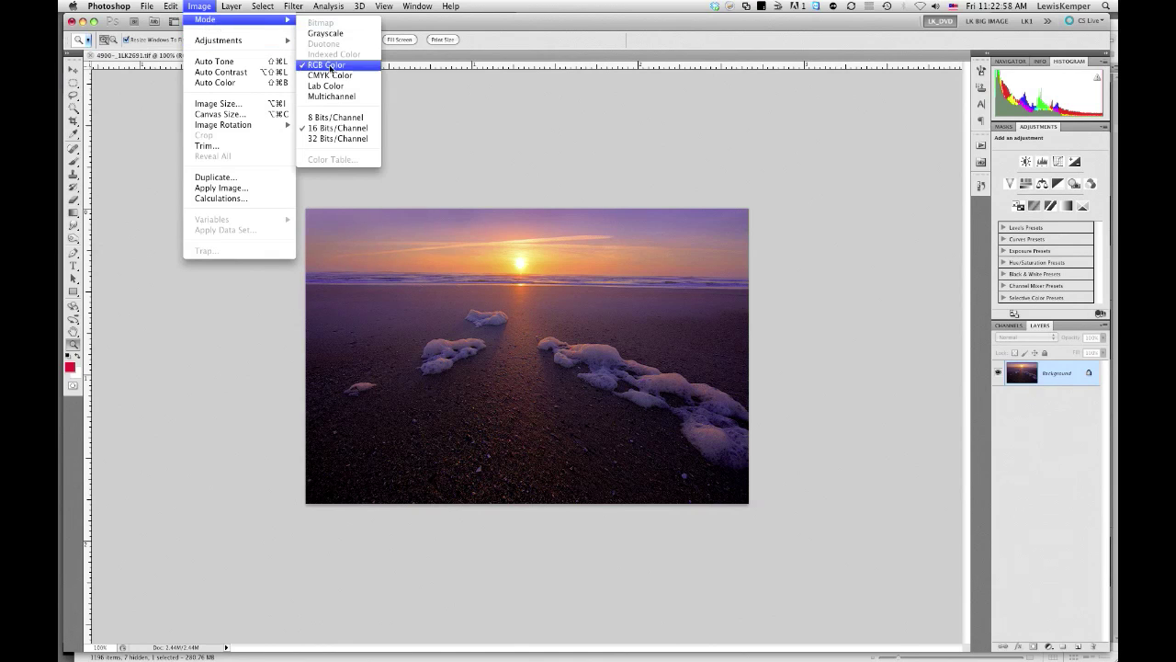
pyautogui.click(336, 117)
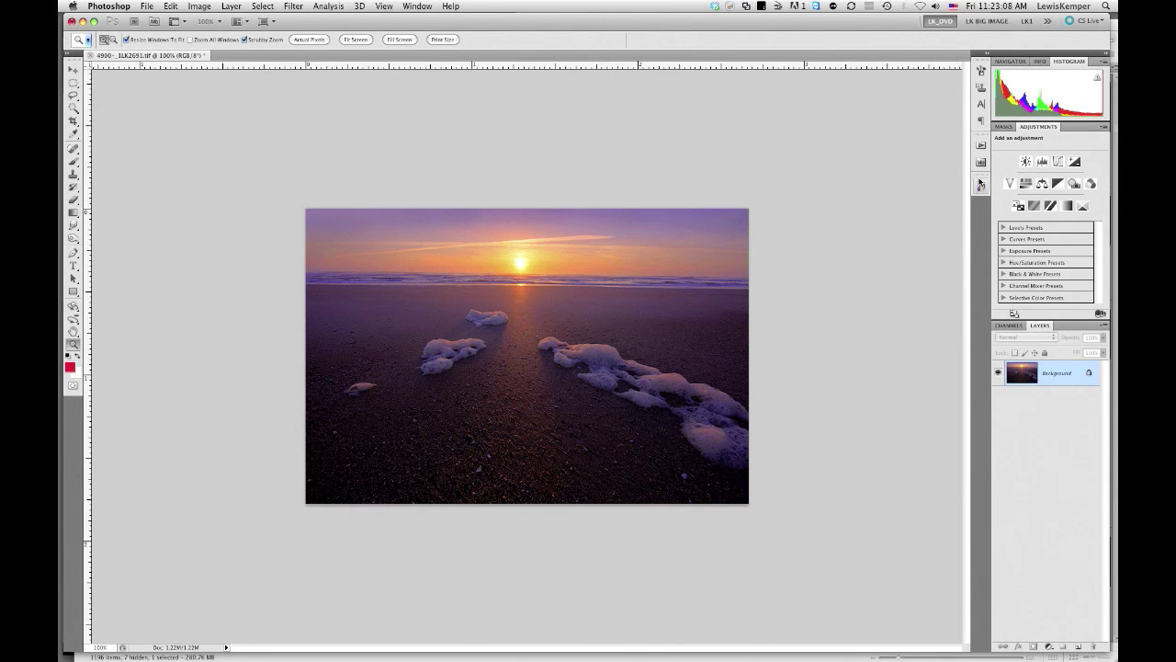
# - In the Actions panel, create a new set called 'Copyright test'
pyautogui.click(980, 146)
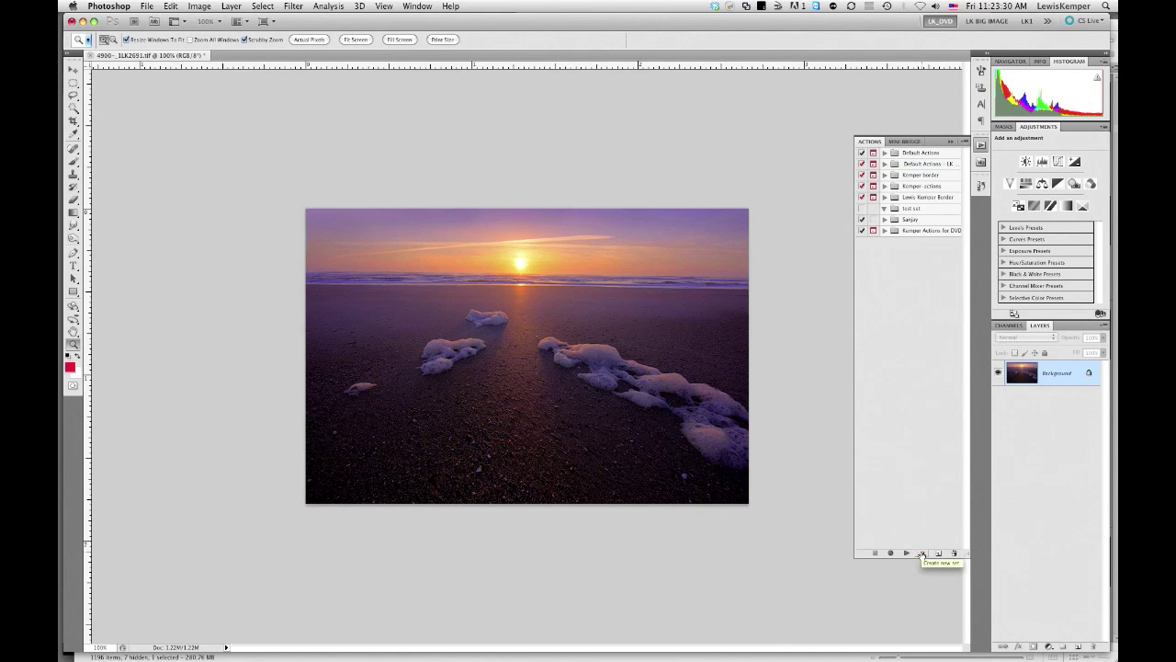
pyautogui.click(921, 553)
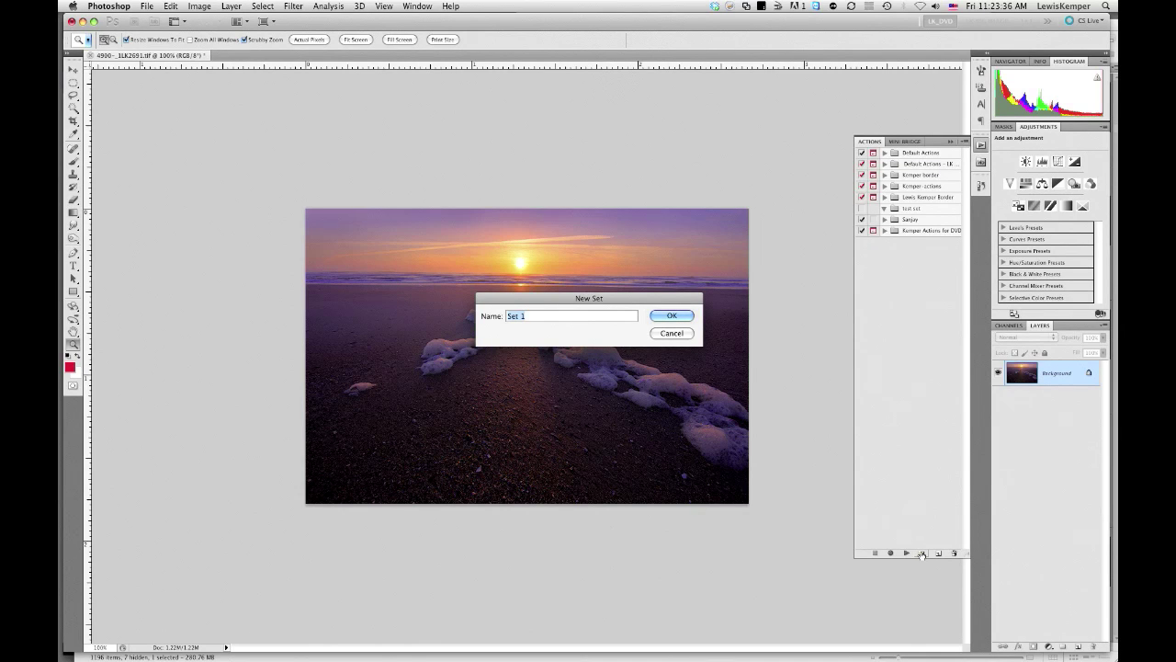
pyautogui.write('Copyright test')
pyautogui.click(689, 317)
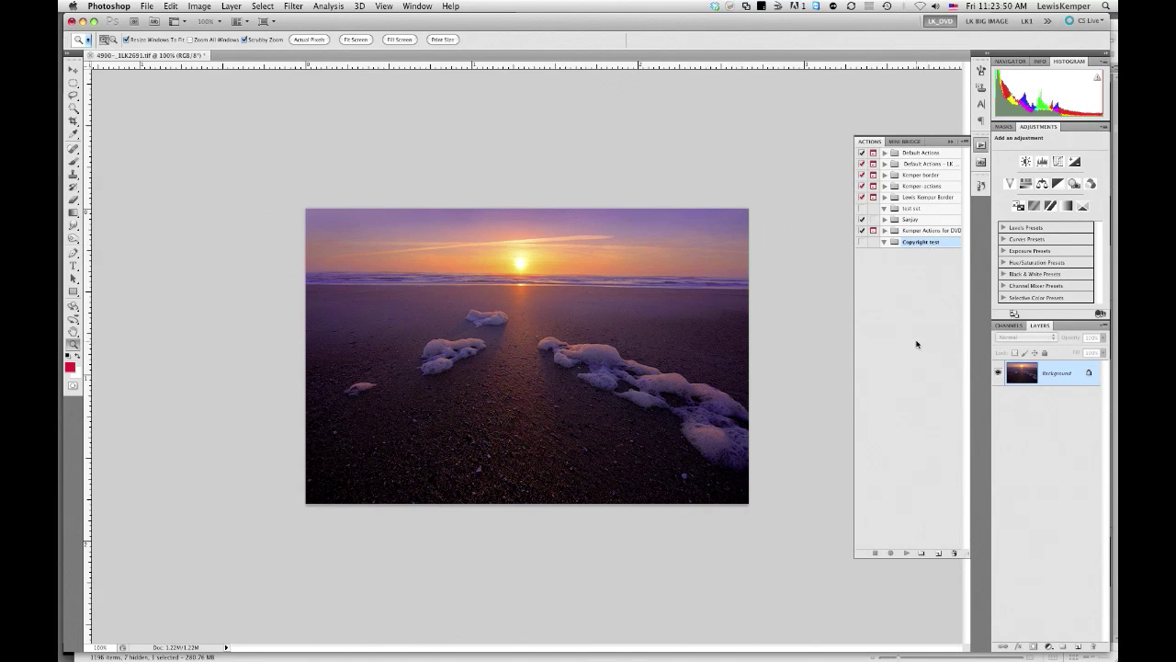
# - Start recording a new action named 'Copyright bug' in the Copyright test set
pyautogui.click(964, 143)
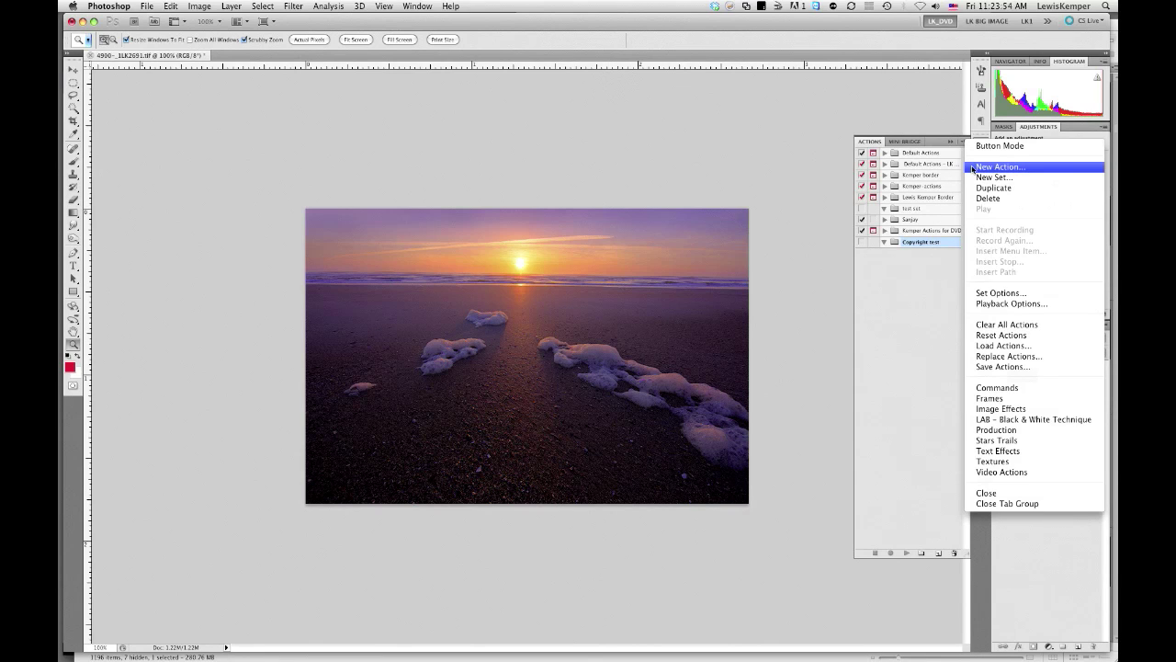
pyautogui.click(974, 166)
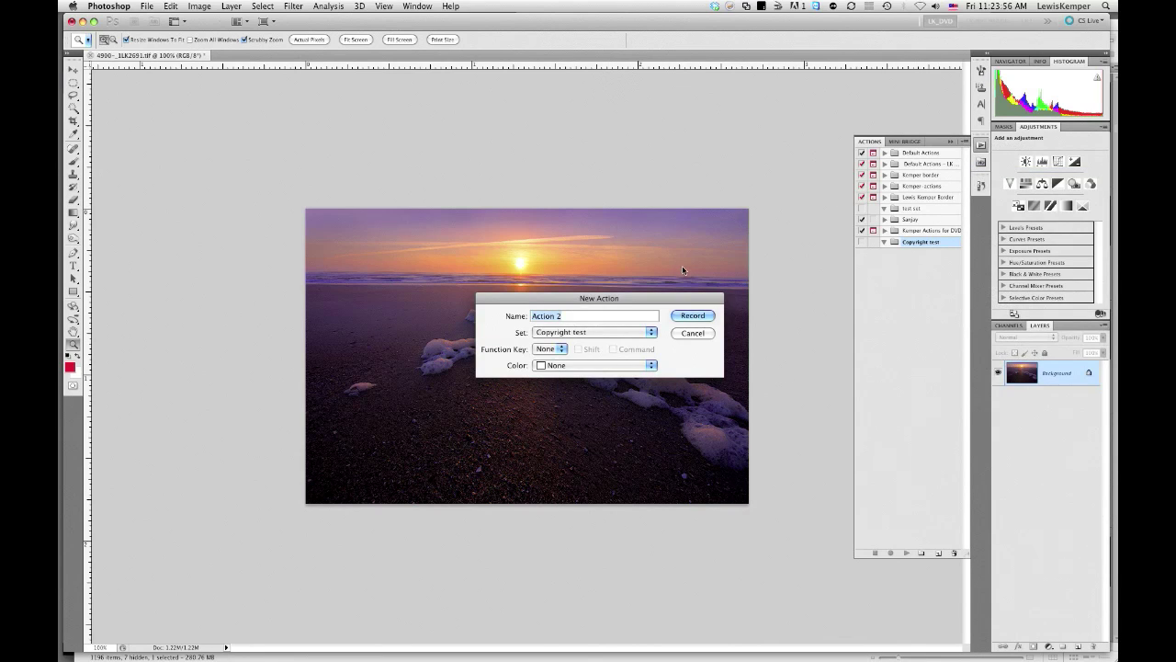
pyautogui.write('Copyright bug')
pyautogui.click(689, 316)
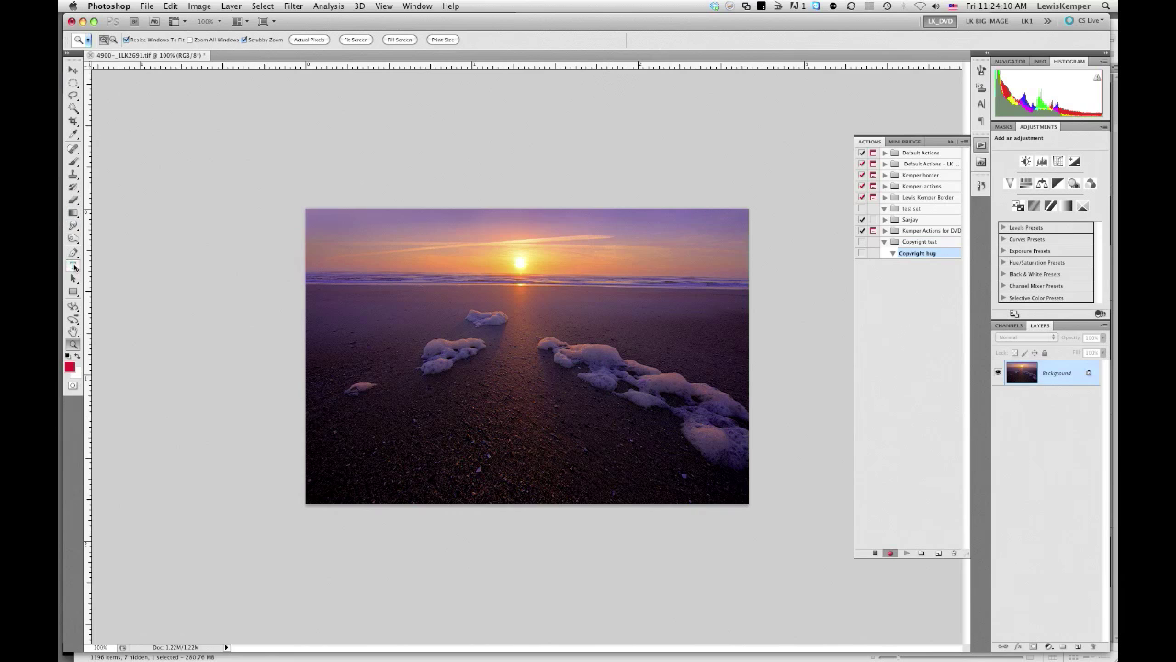
pyautogui.click(74, 265)
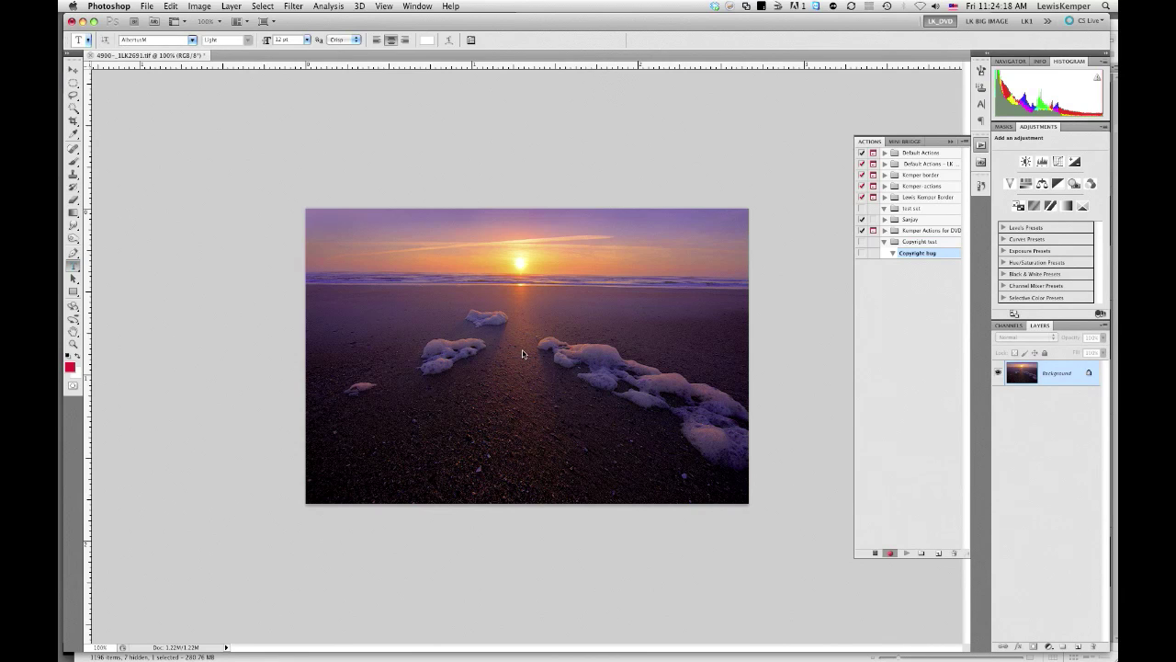
# - Start a text layer at the photo's centre and type the © symbol
pyautogui.click(522, 355)
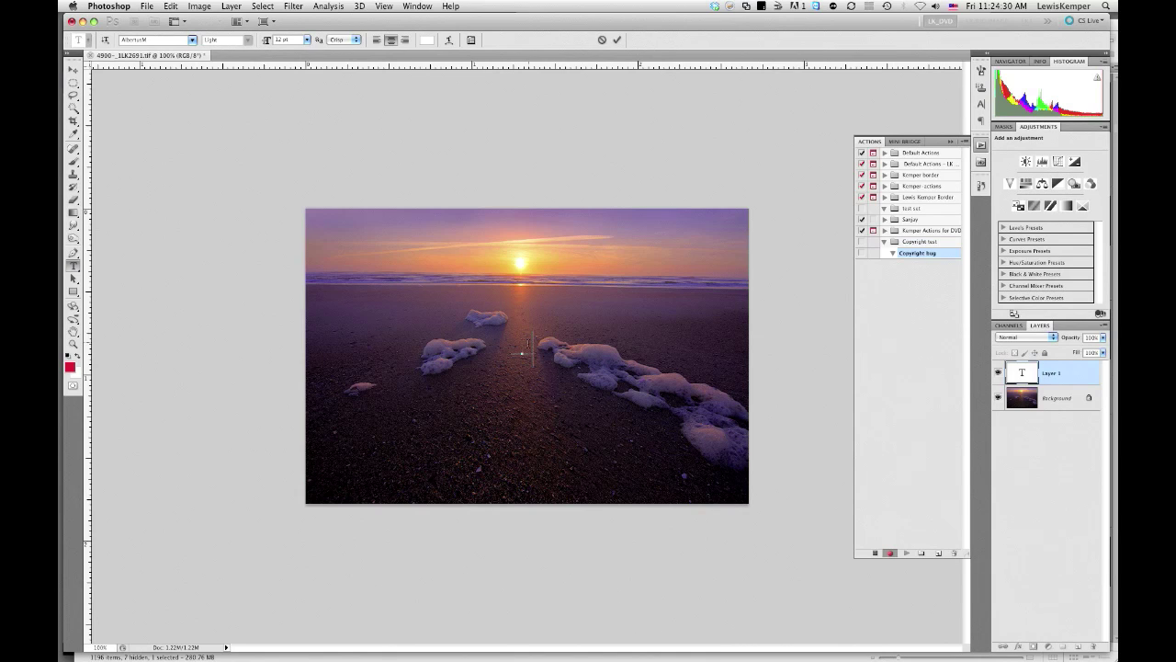
pyautogui.write('©')
# - Complete the copyright line with the photographer's name and 2011, then select it
pyautogui.write('L')
pyautogui.write('ewis')
pyautogui.press('BackSpace')
pyautogui.press('BackSpace')
pyautogui.press('BackSpace')
pyautogui.press('BackSpace')
pyautogui.write('Kemper')
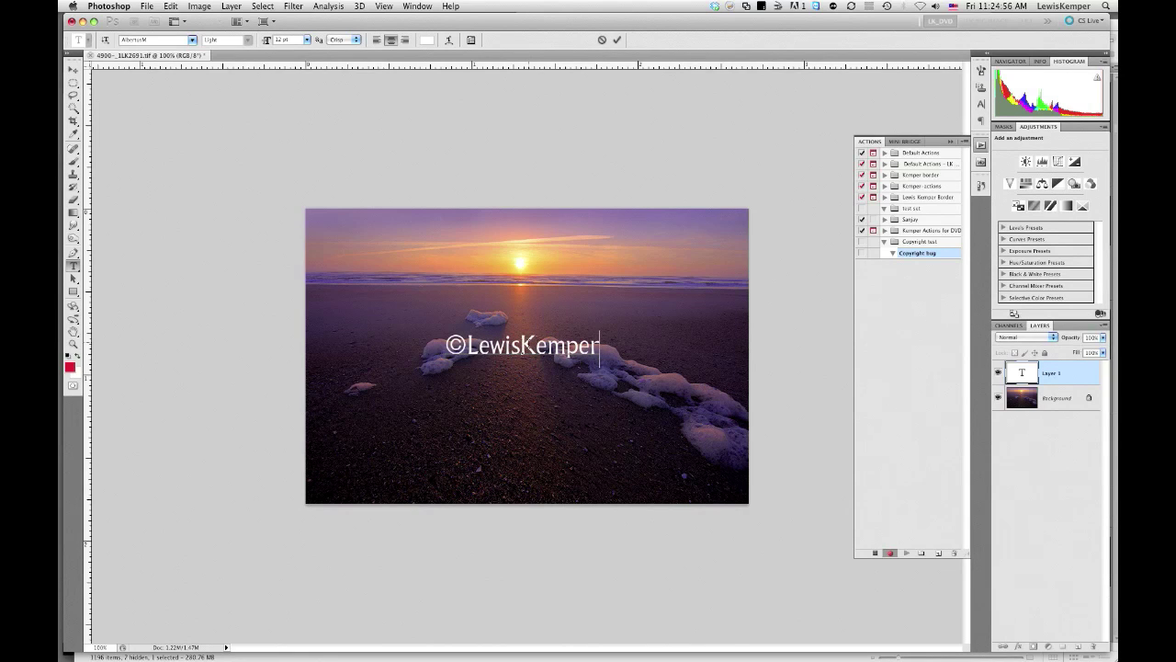
pyautogui.write(' 2011')
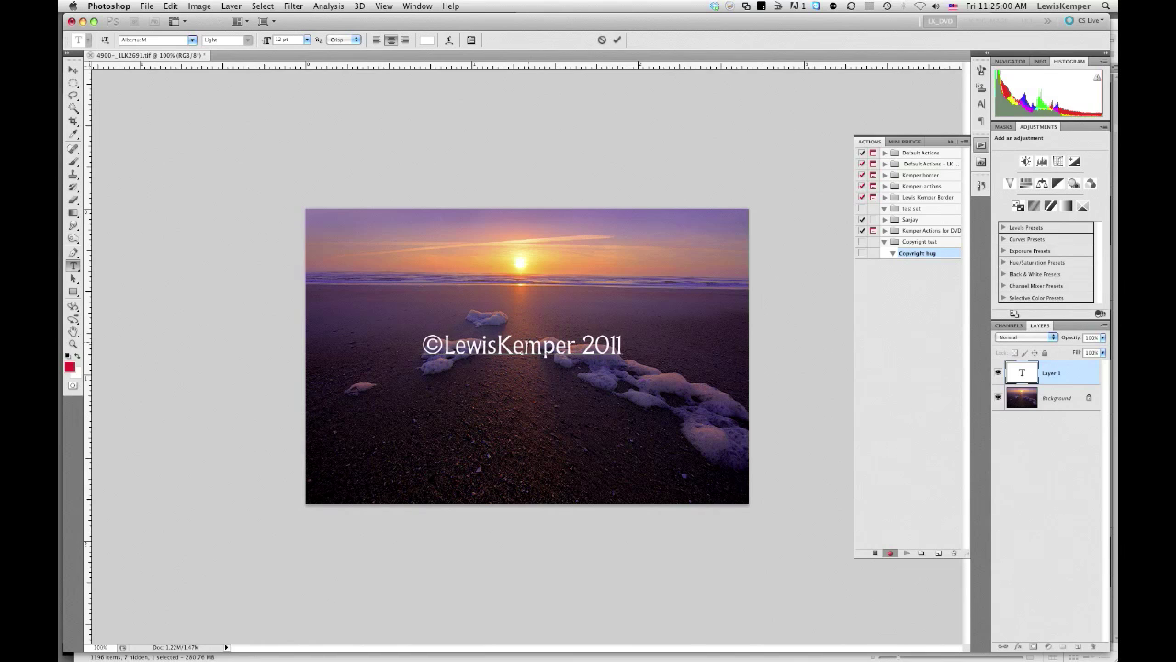
pyautogui.click(498, 345)
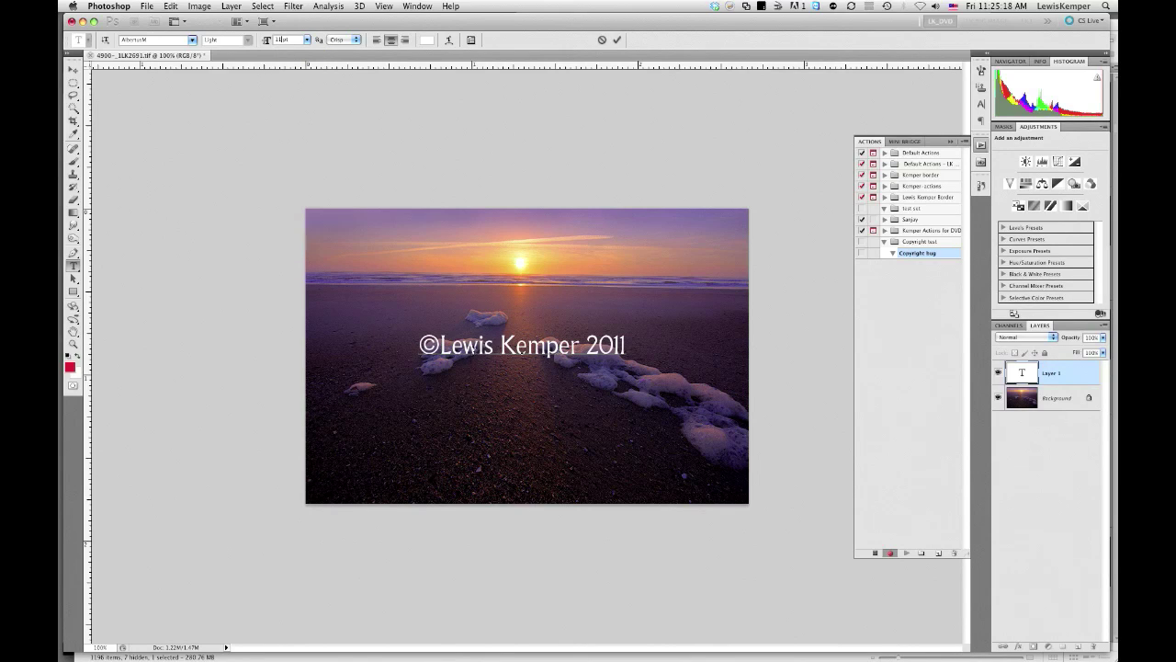
pyautogui.tripleClick(476, 351)
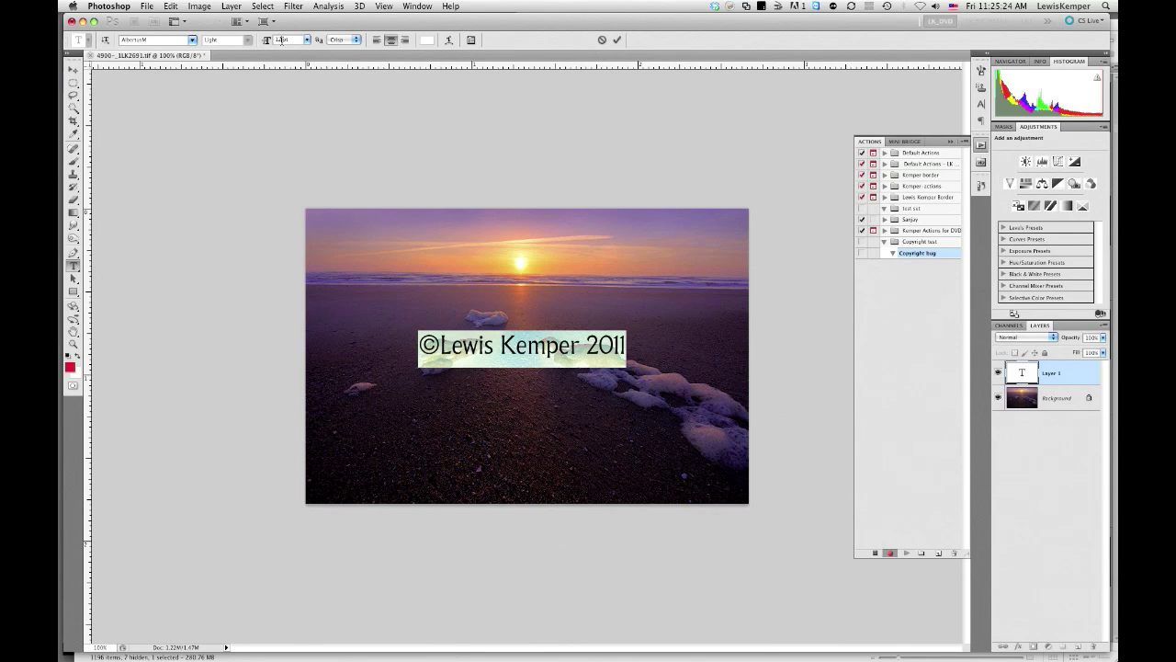
# - Set the copyright text to 10 pt and commit the text layer
pyautogui.click(282, 39)
pyautogui.write('11')
pyautogui.press('Return')
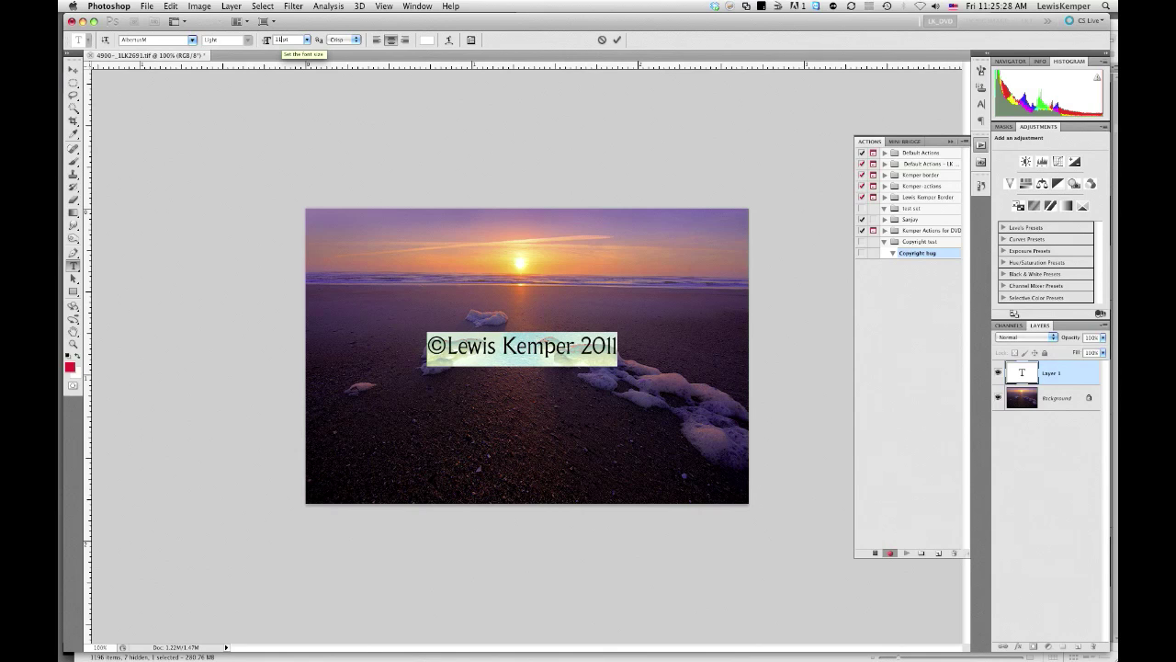
pyautogui.write('10')
pyautogui.press('Return')
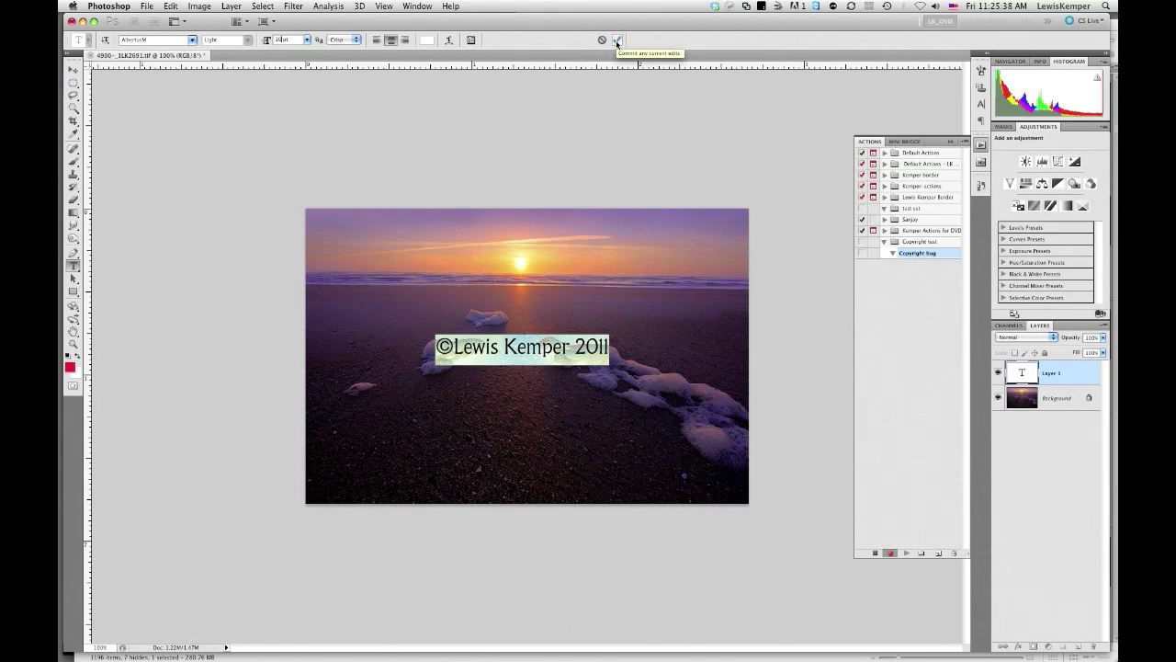
pyautogui.click(616, 41)
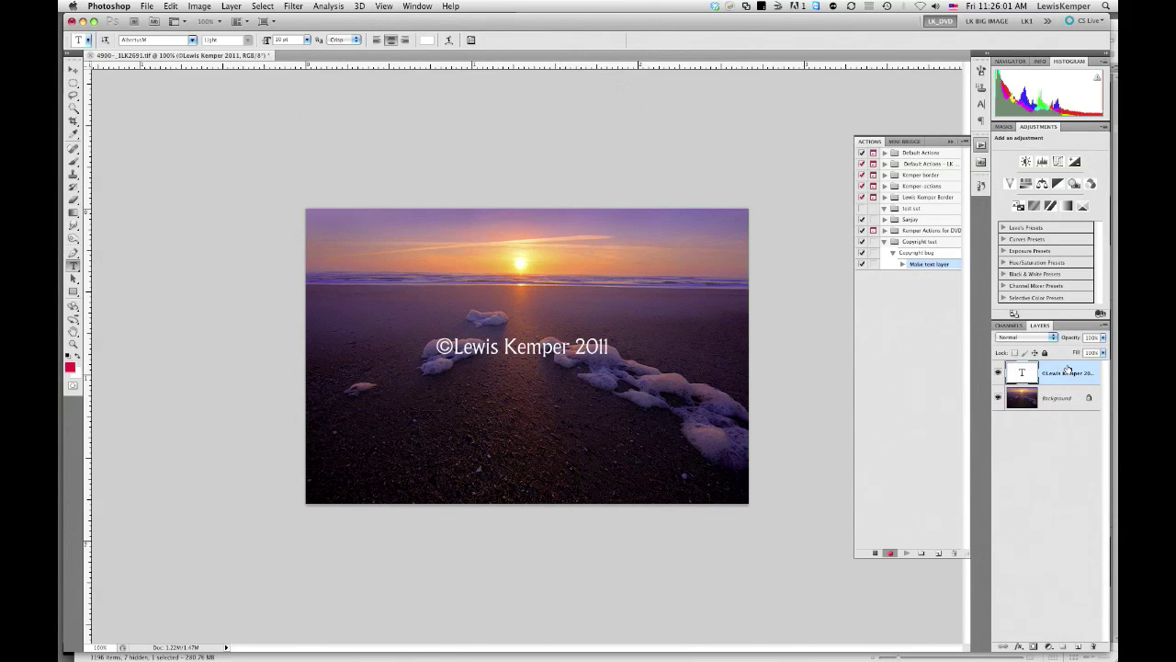
# - Give the text layer a Bevel and Emboss style with Fill Opacity at 0%
pyautogui.doubleClick(1069, 369)
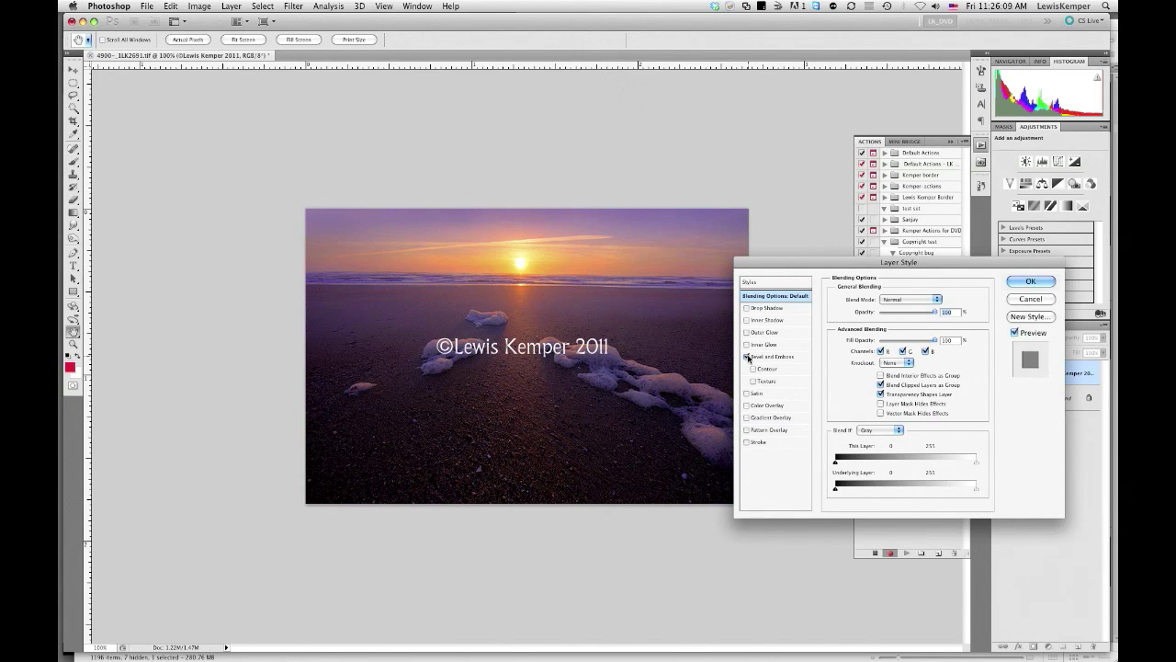
pyautogui.click(748, 356)
pyautogui.moveTo(934, 340); pyautogui.dragTo(879, 342)
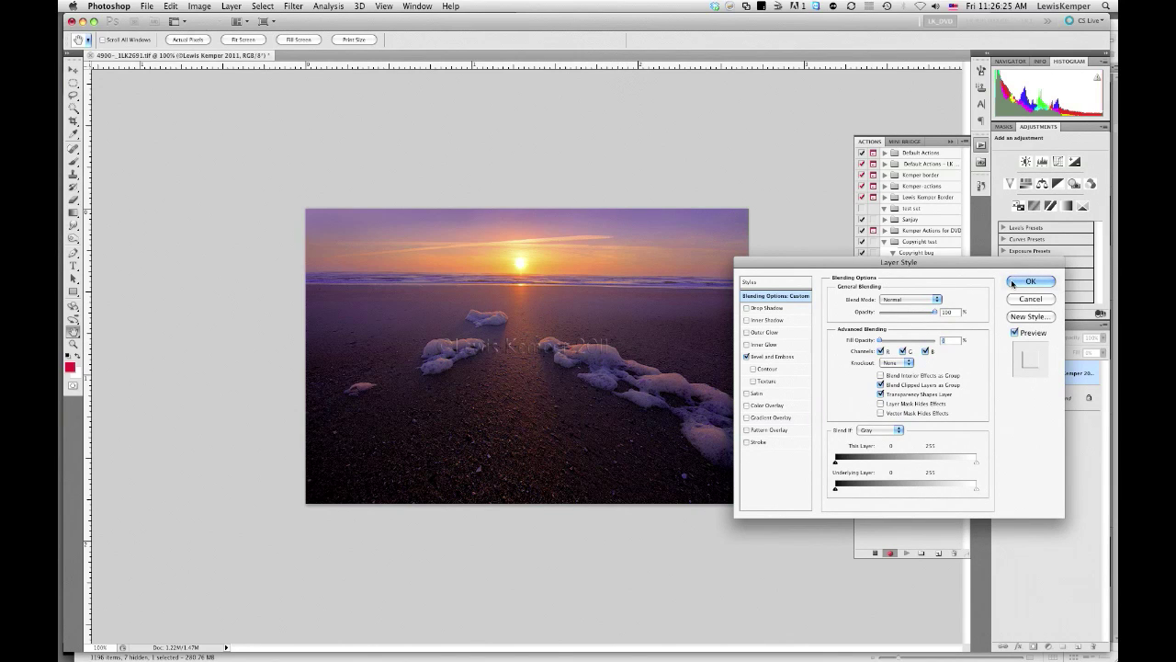
pyautogui.click(1030, 281)
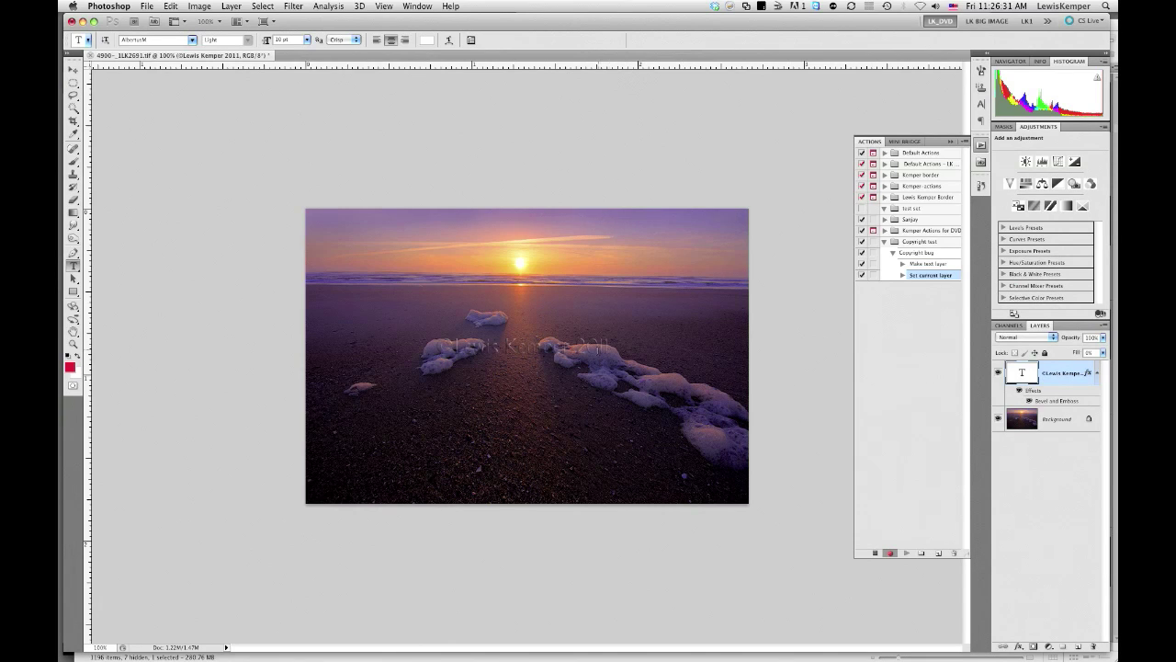
# - Flatten the image, stop recording, and make the Make text layer step pause on playback
pyautogui.click(230, 7)
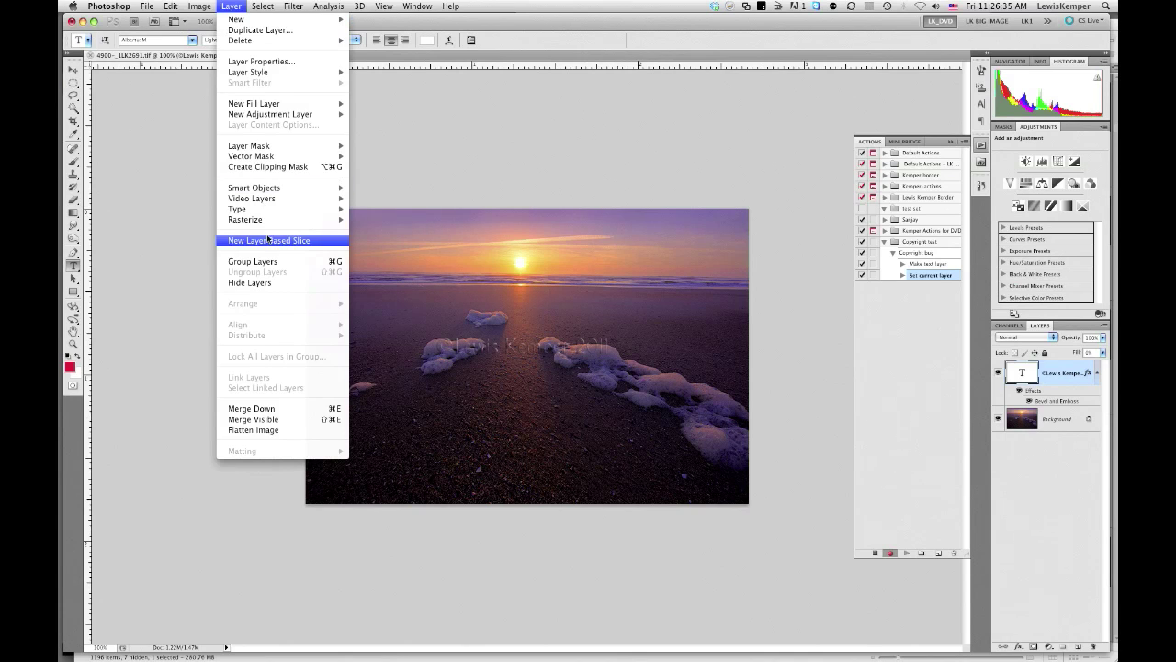
pyautogui.click(276, 431)
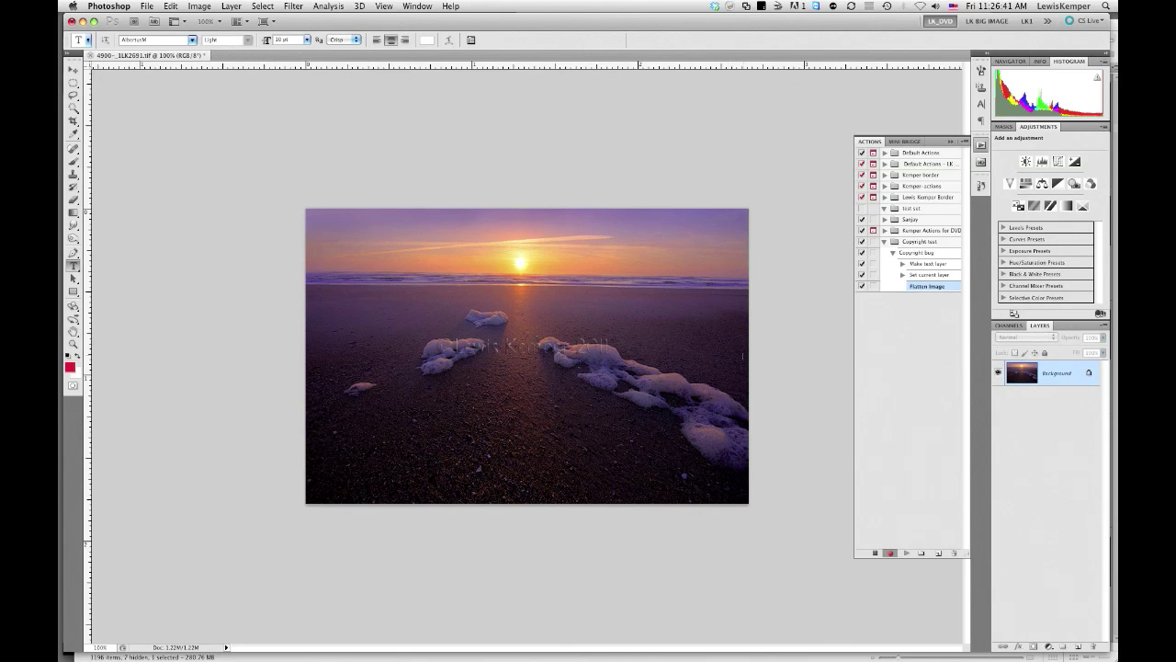
pyautogui.click(965, 144)
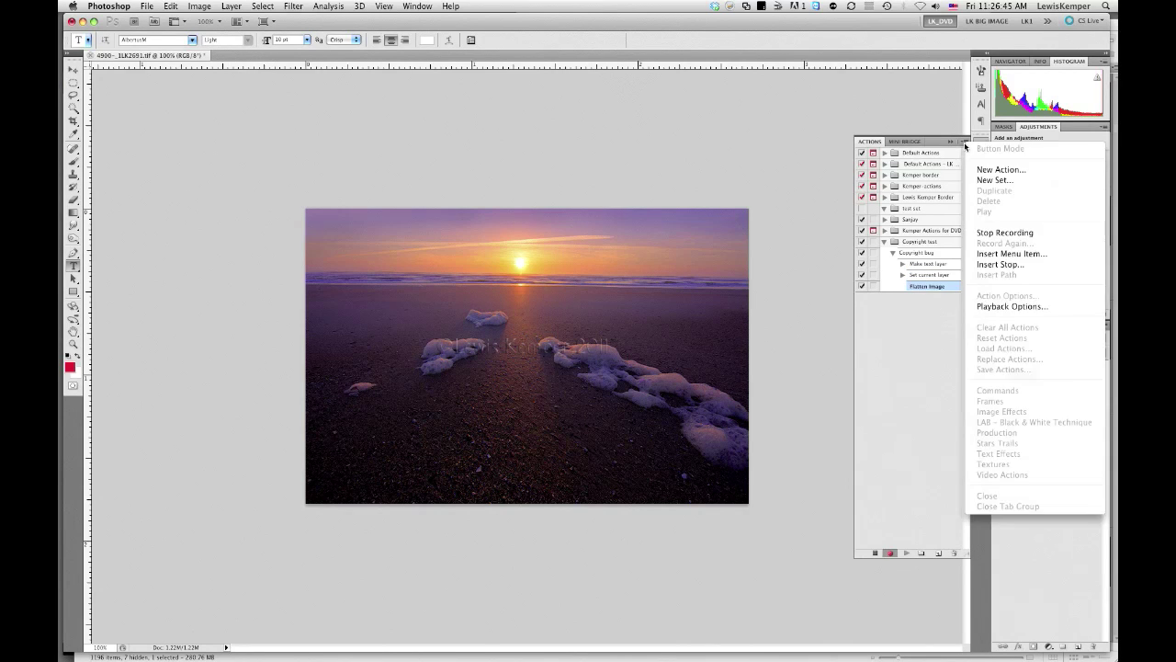
pyautogui.click(989, 235)
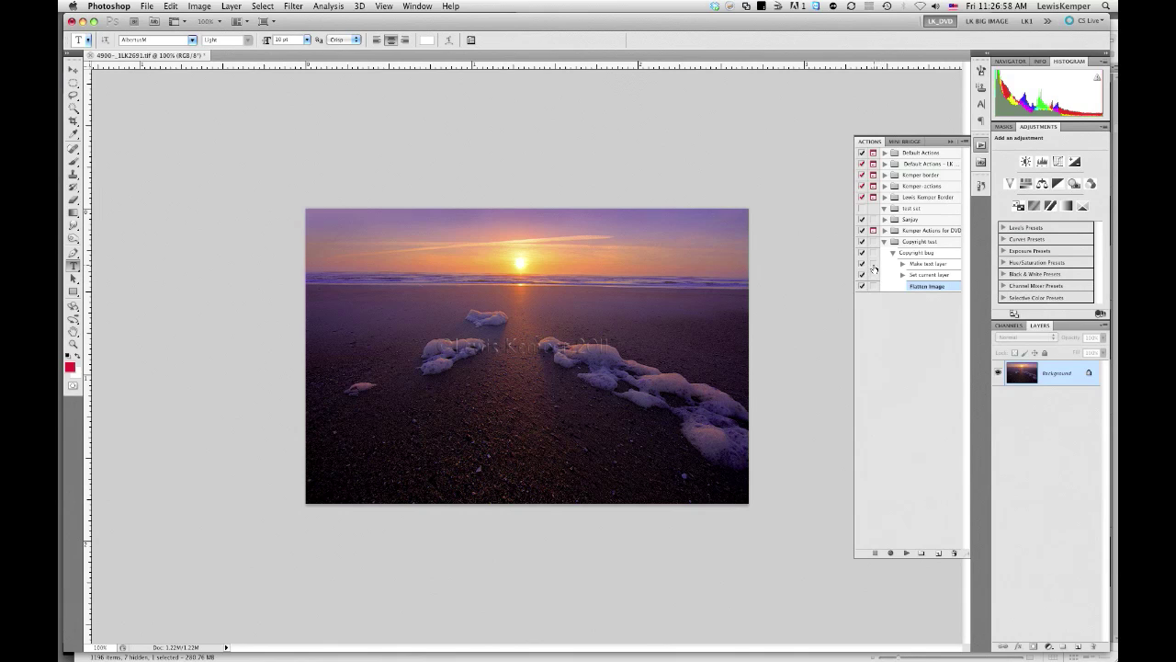
pyautogui.click(873, 263)
pyautogui.click(982, 188)
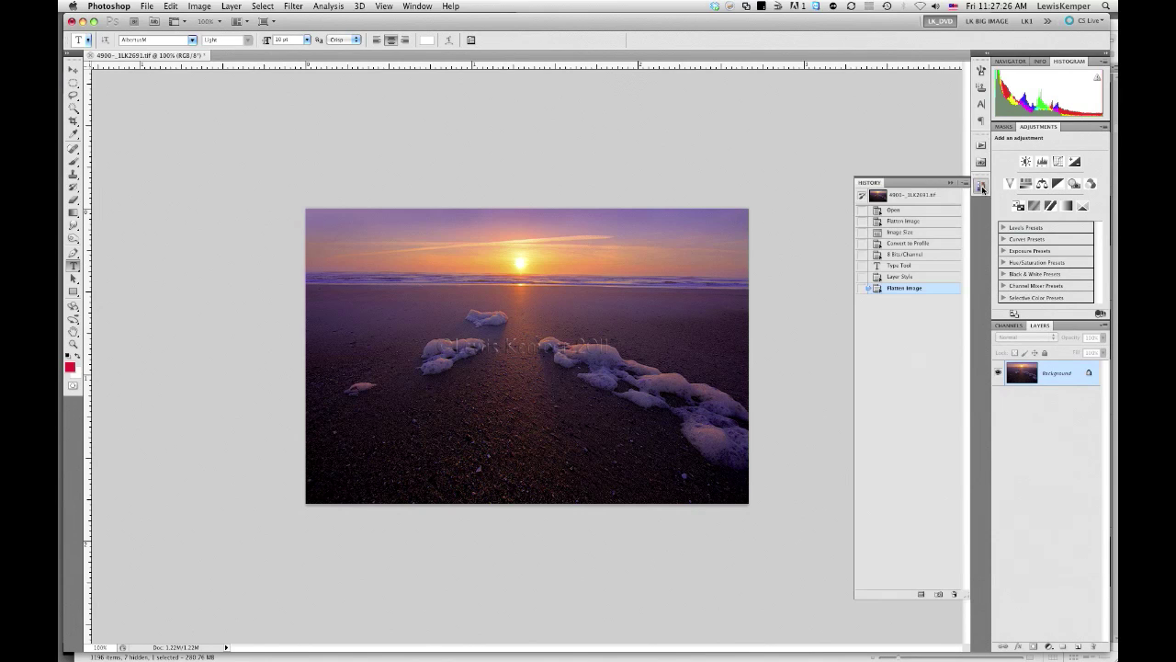
# - Revert History to the 8 Bits/Channel state and play the Copyright bug action
pyautogui.click(922, 257)
pyautogui.click(980, 148)
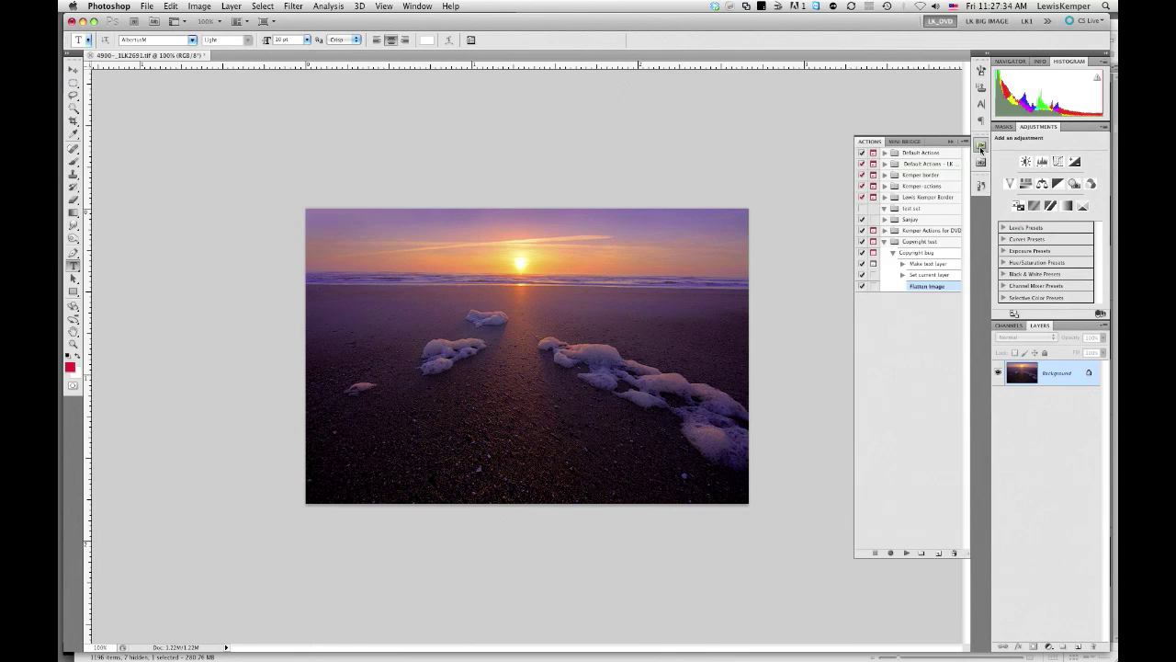
pyautogui.click(914, 253)
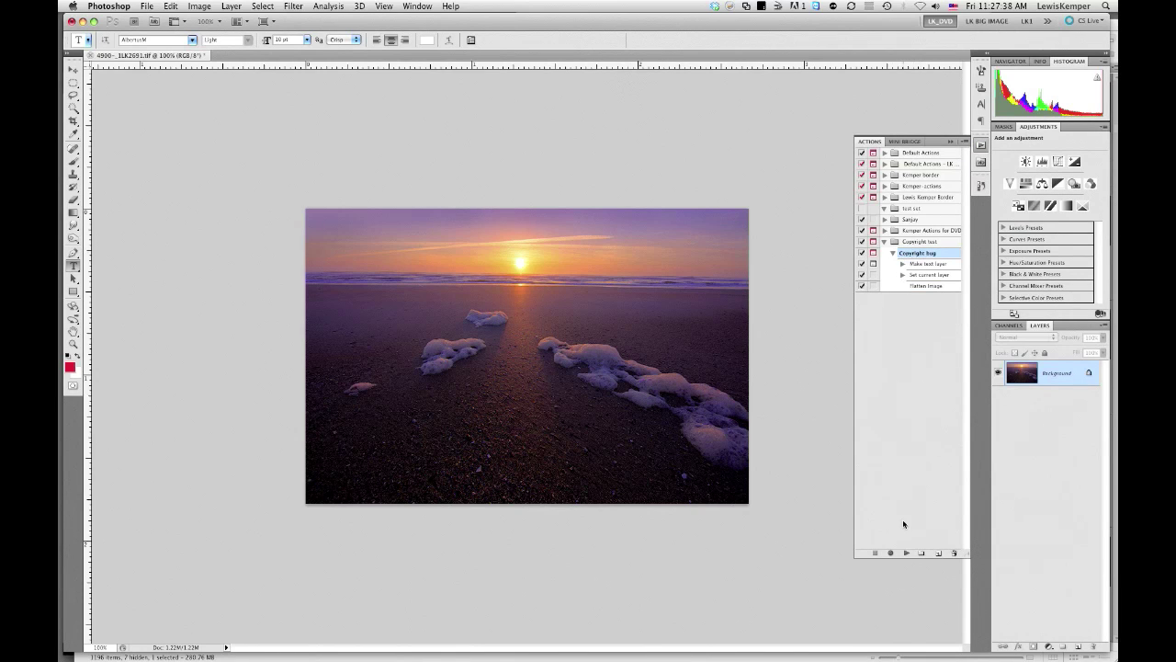
pyautogui.click(906, 553)
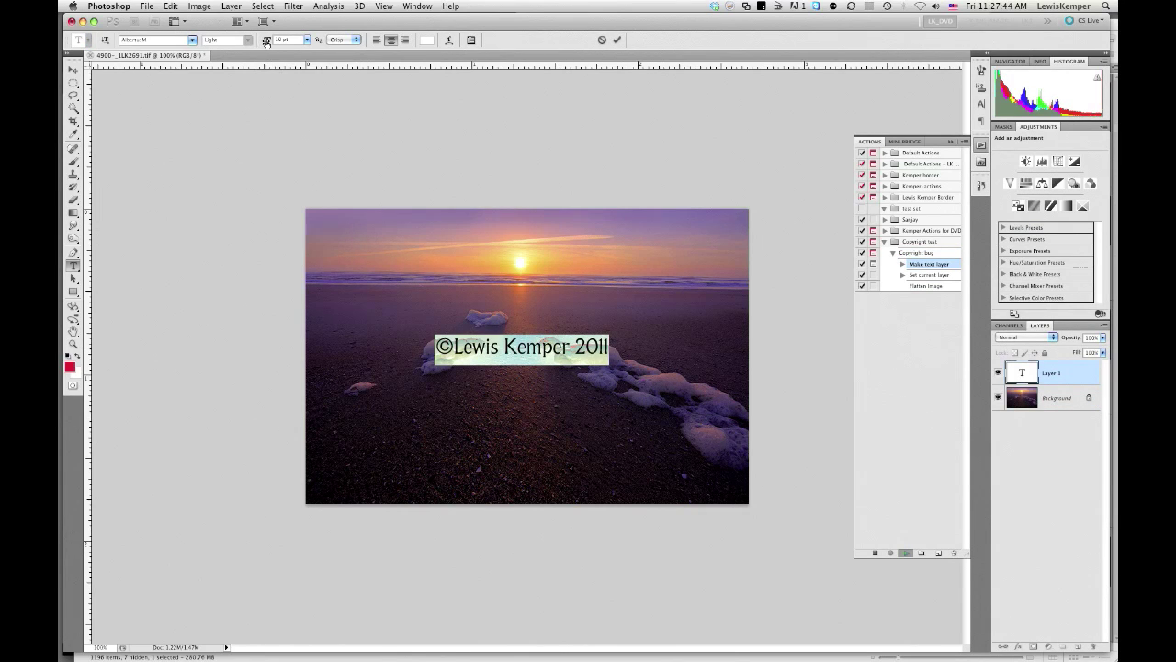
# - Enlarge the copyright text, move it lower on the beach, and commit it
pyautogui.moveTo(266, 41)
pyautogui.mouseDown()
pyautogui.moveTo(278, 44)
pyautogui.moveTo(268, 46)
pyautogui.mouseUp()
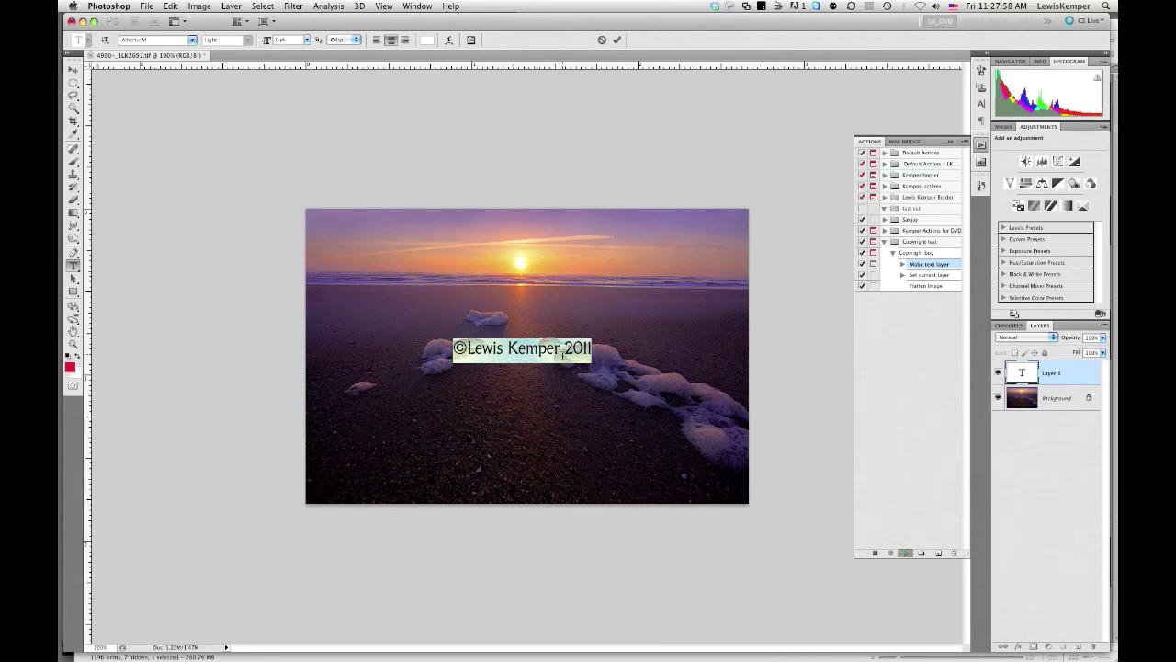
pyautogui.press('super')
pyautogui.moveTo(556, 368); pyautogui.dragTo(560, 410)
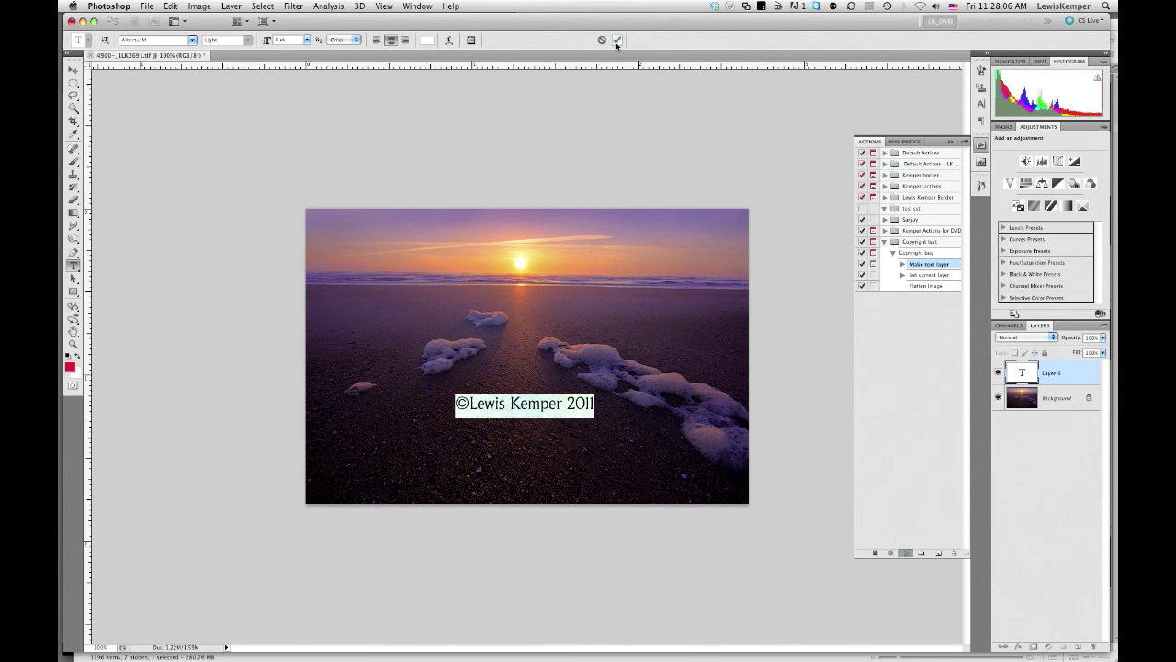
pyautogui.click(617, 41)
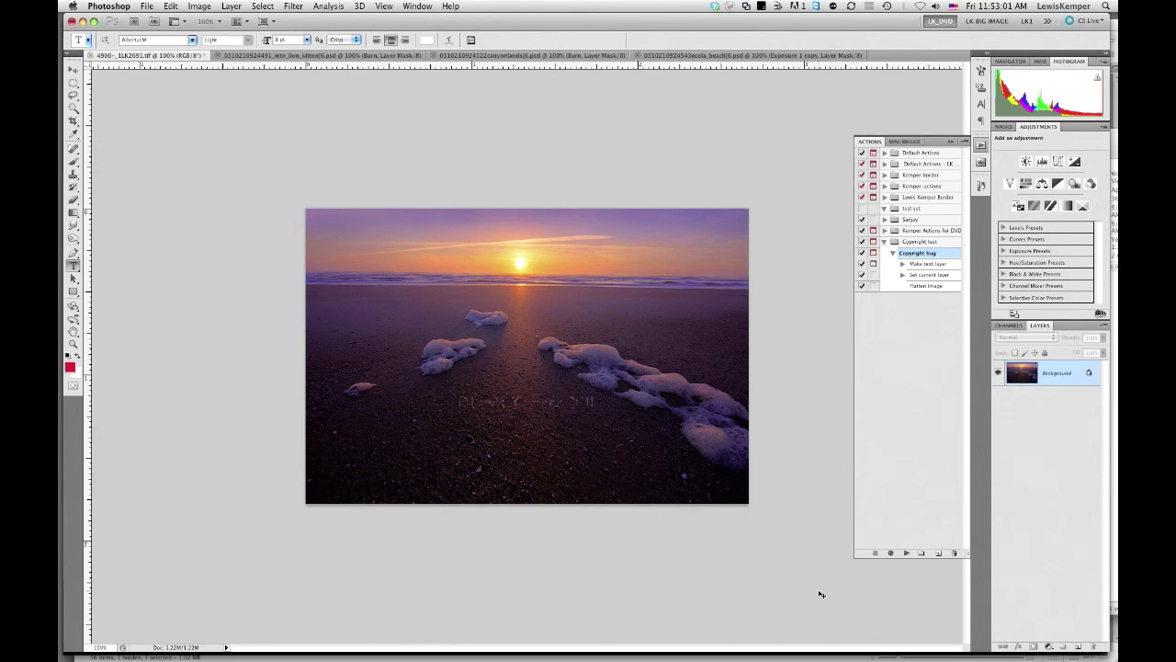
pyautogui.press('super+Tab')
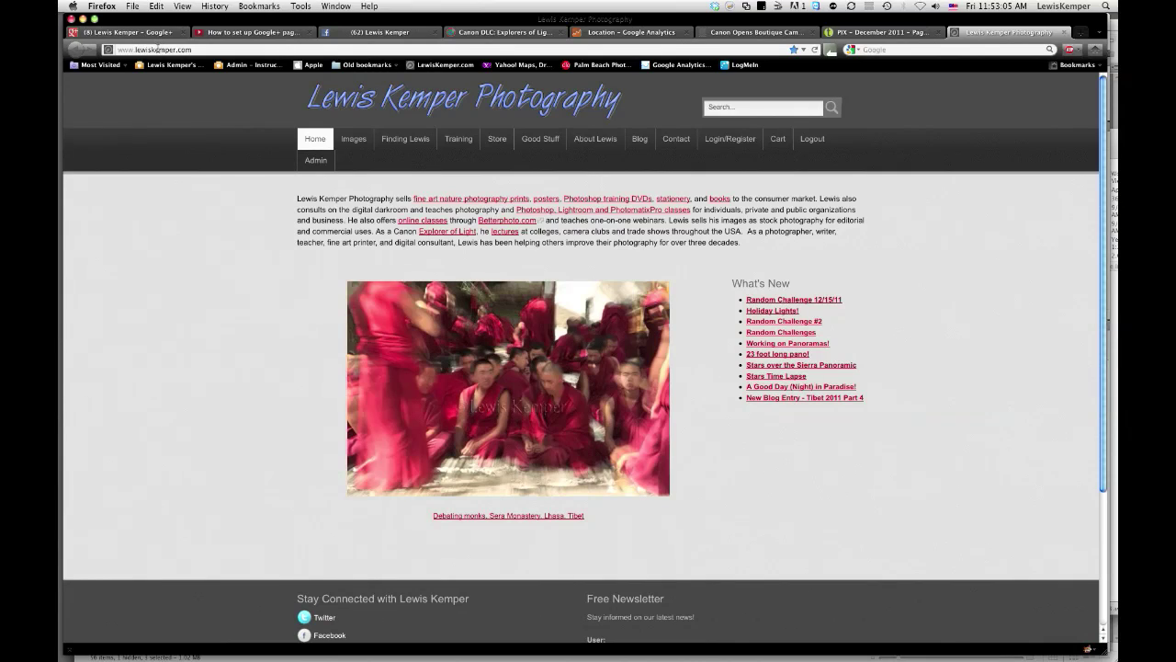
# - Browse the Photoshop Training DVDs page, then the Lightroom training DVD page, from the Training menu
pyautogui.moveTo(457, 144)
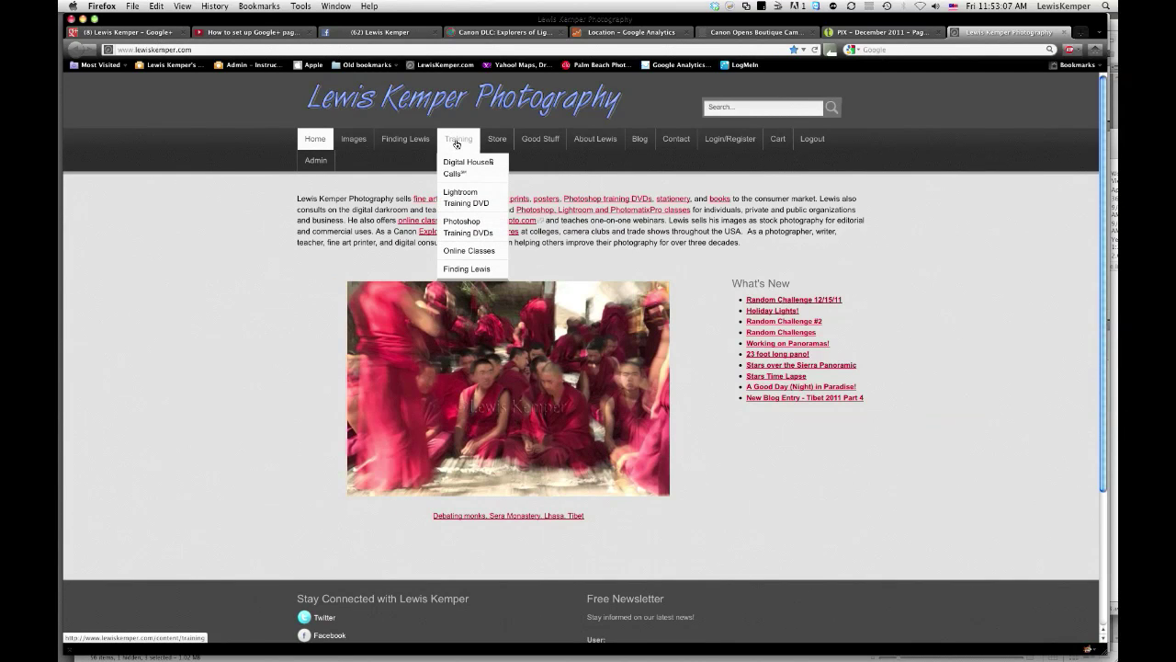
pyautogui.click(470, 233)
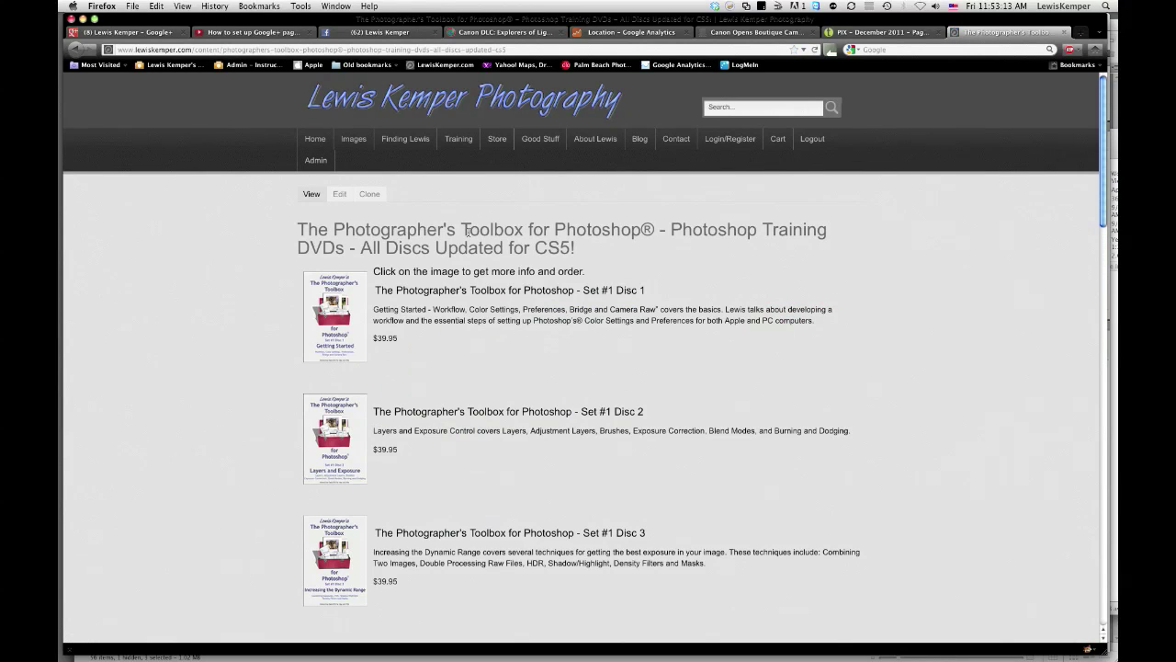
pyautogui.moveTo(459, 140)
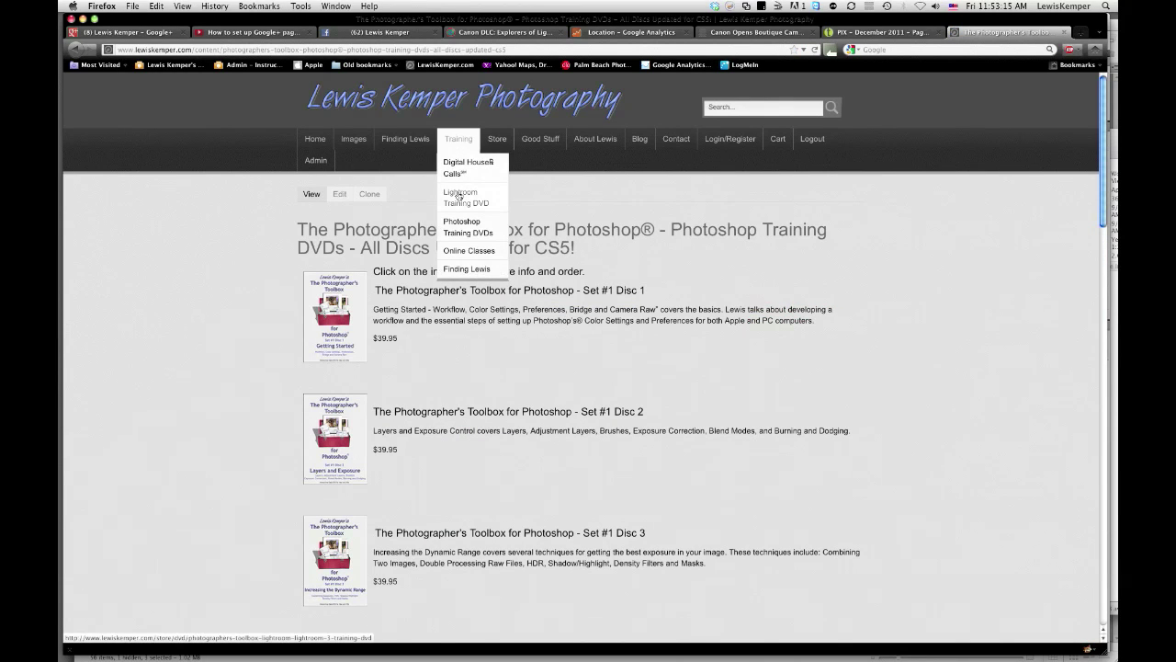
pyautogui.click(458, 196)
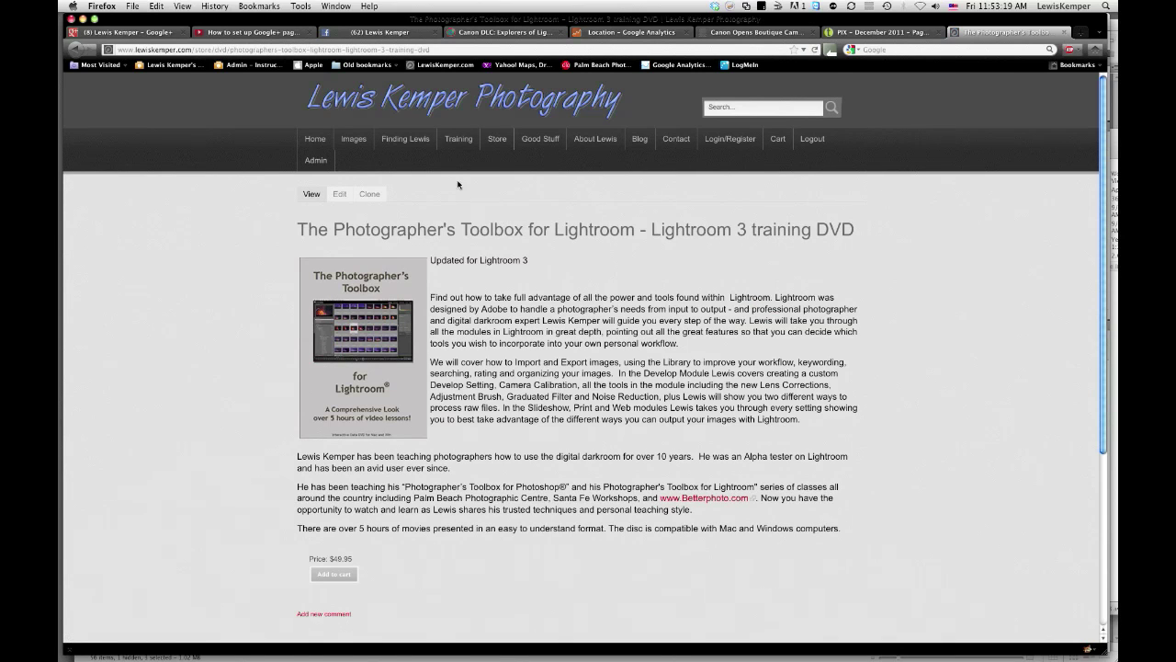
# - Go to the Digital HouseR Calls one-on-one help page
pyautogui.moveTo(459, 148)
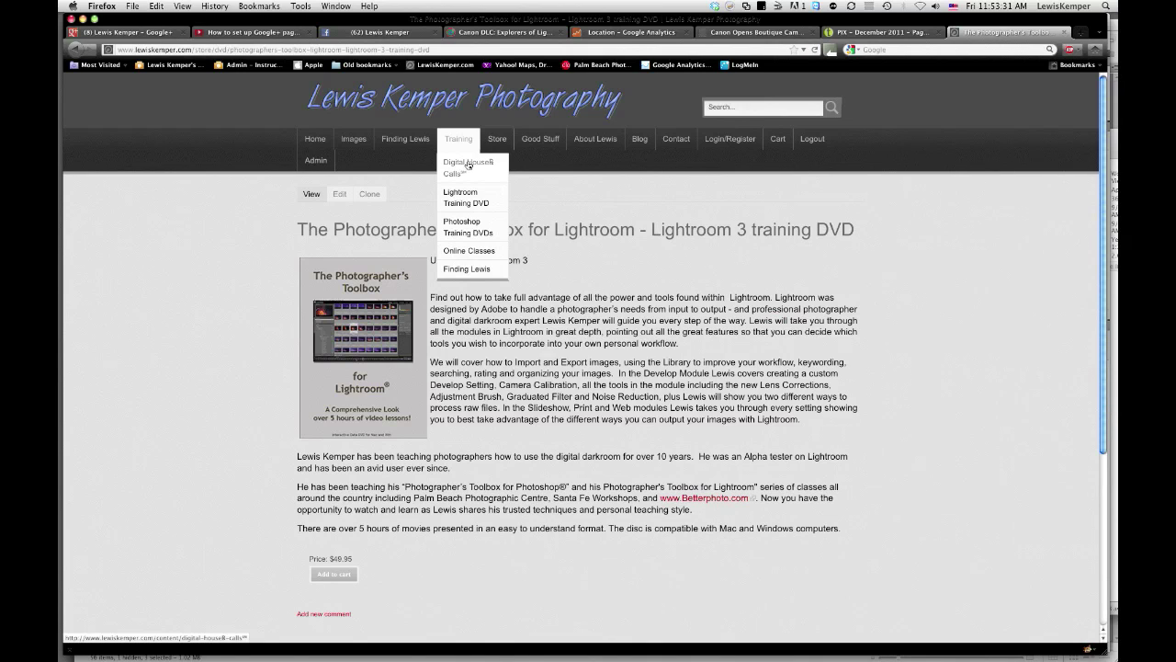
pyautogui.click(468, 164)
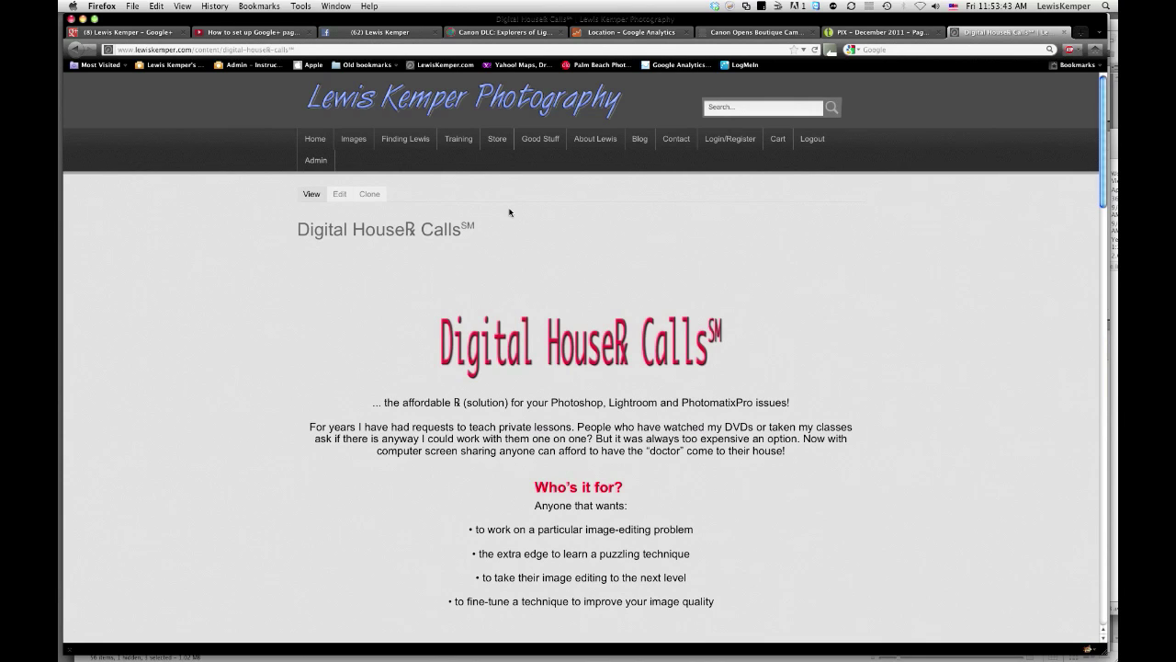
pyautogui.moveTo(461, 146)
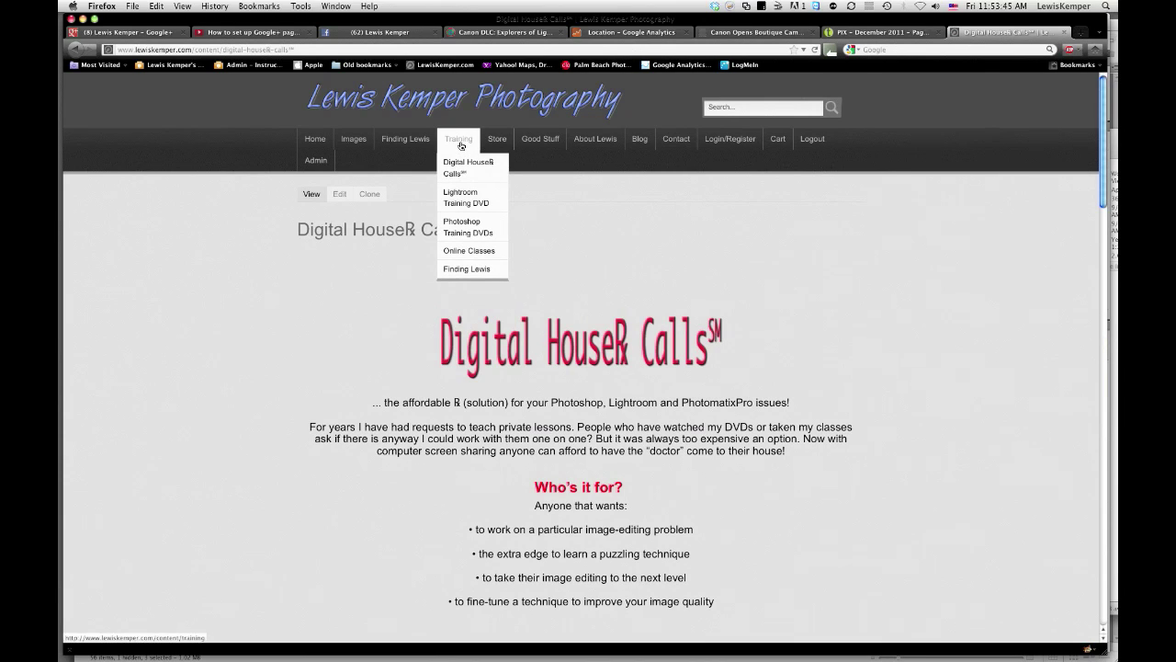